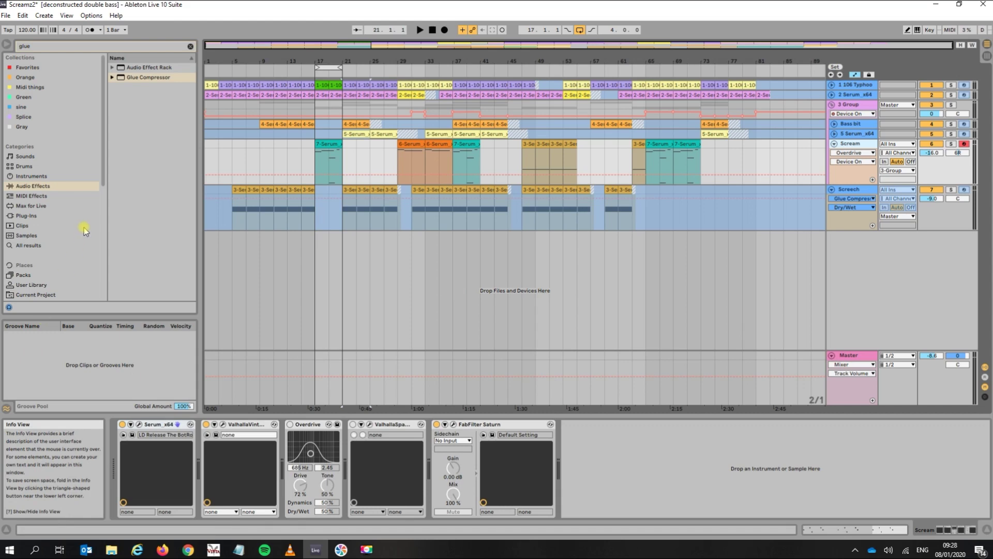
Step: Play the opening bars of the arrangement from the start of the drum track
{"action": "left_click", "coordinate": [209, 85]}
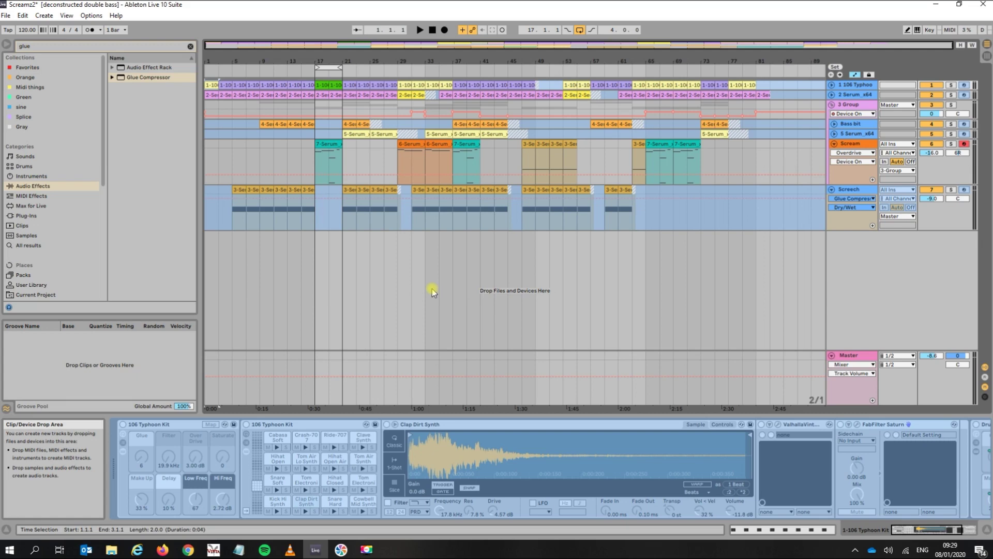
{"action": "key", "text": "space"}
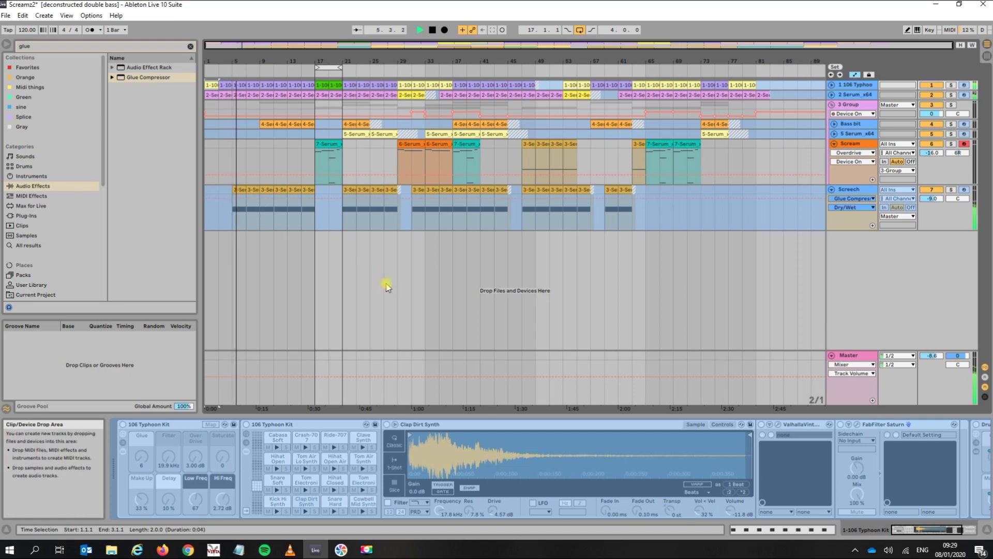
{"action": "key", "text": "space"}
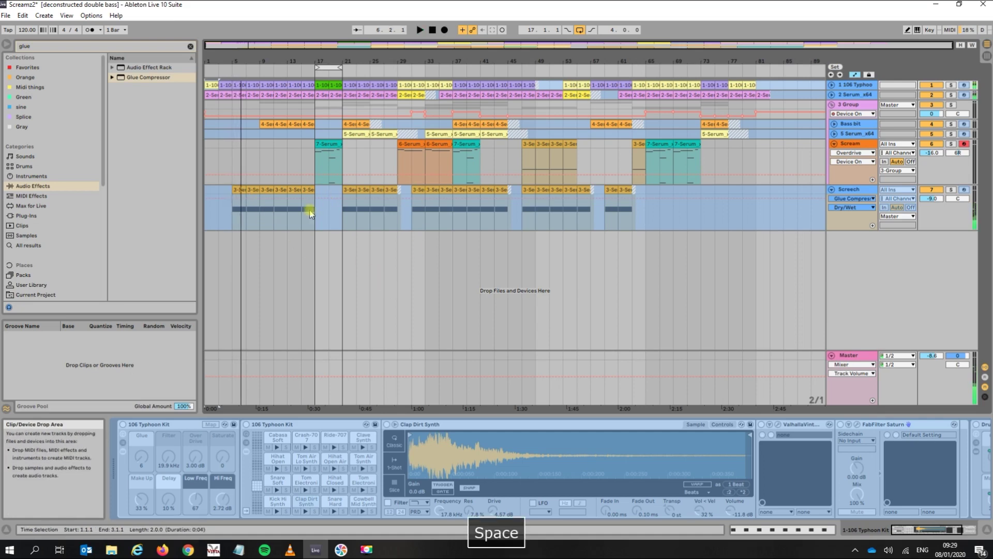
Step: Select the Scream track's Serum clip at bar 17 and start playback from there
{"action": "left_click", "coordinate": [334, 178]}
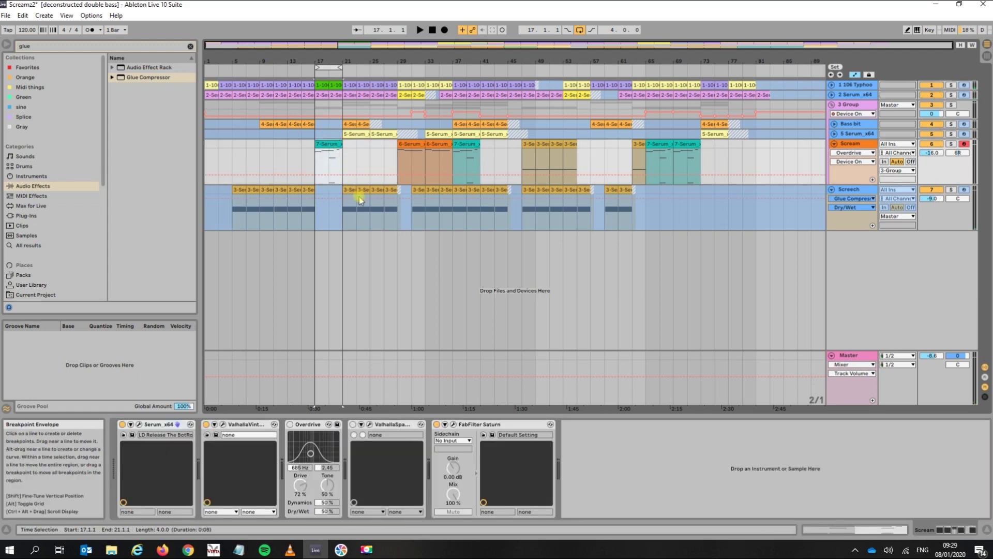
{"action": "left_click", "coordinate": [323, 145]}
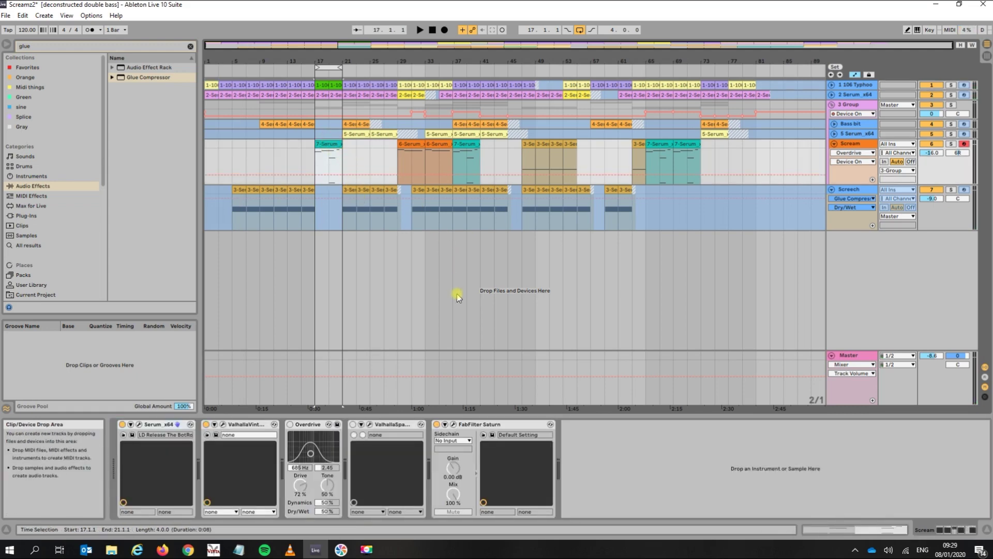
{"action": "key", "text": "space"}
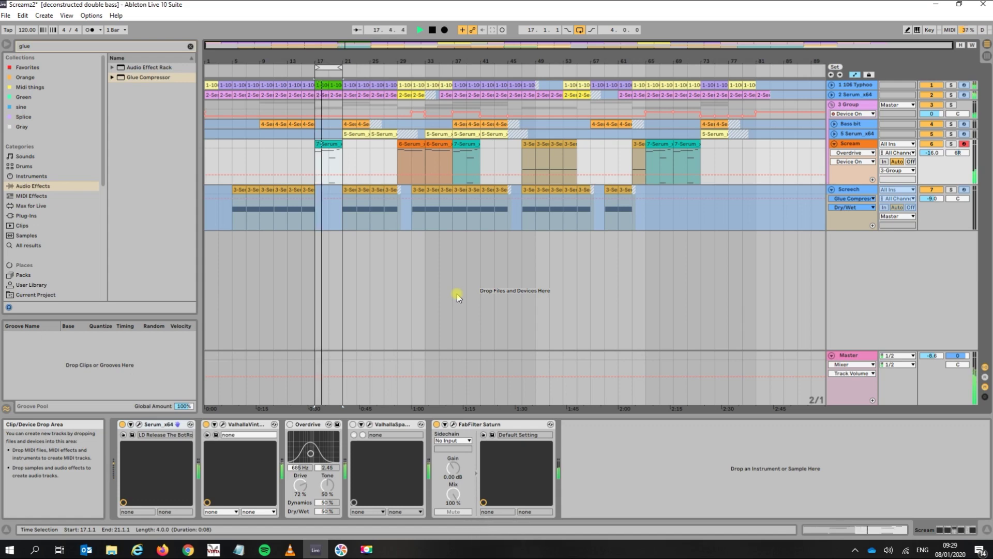
Step: Switch off Overdrive and ValhallaVintageVerb on the Scream track and audition the sound without them
{"action": "left_click", "coordinate": [290, 426]}
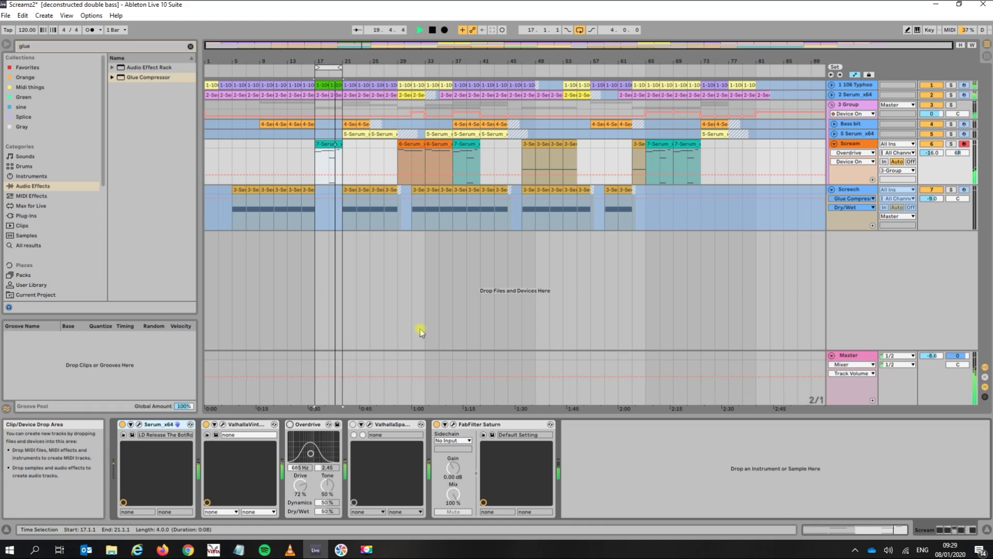
{"action": "key", "text": "space"}
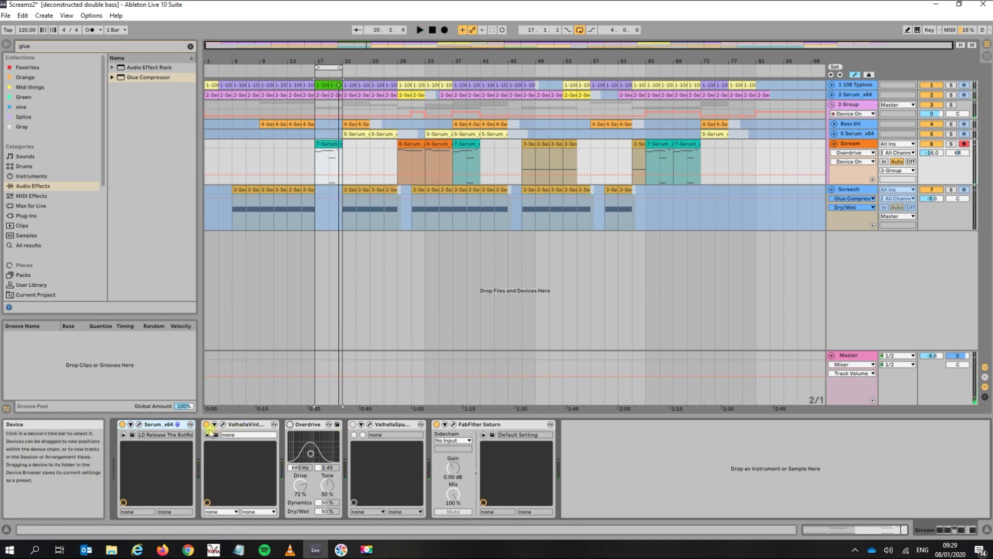
{"action": "left_click", "coordinate": [206, 425]}
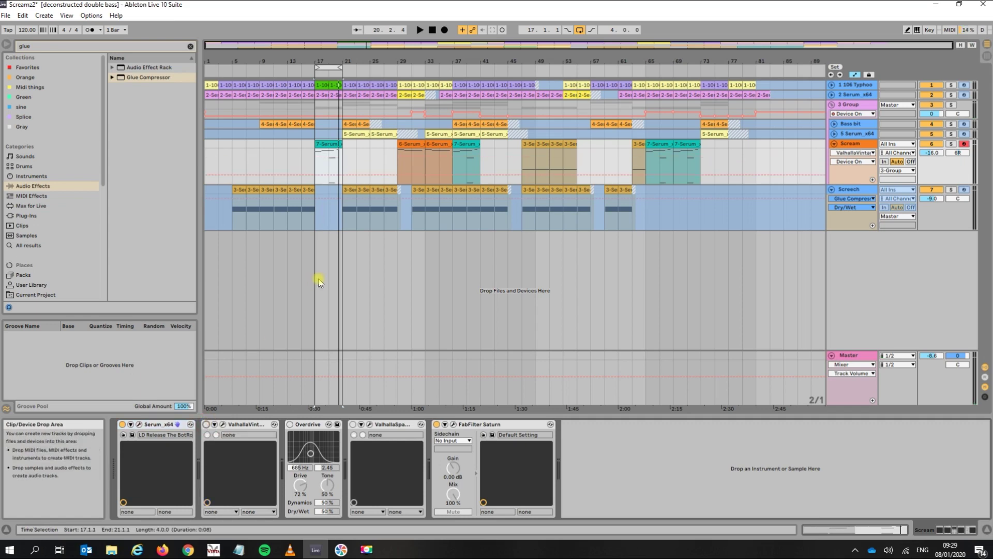
{"action": "key", "text": "space"}
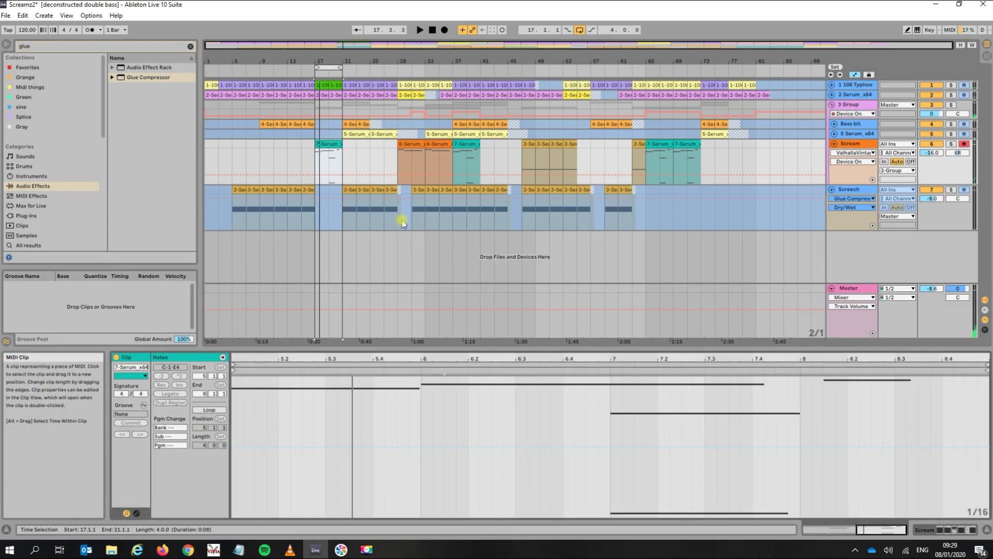
Step: Open the Scream clip at bar 17, colour it pale yellow and display its envelope settings
{"action": "double_click", "coordinate": [329, 148]}
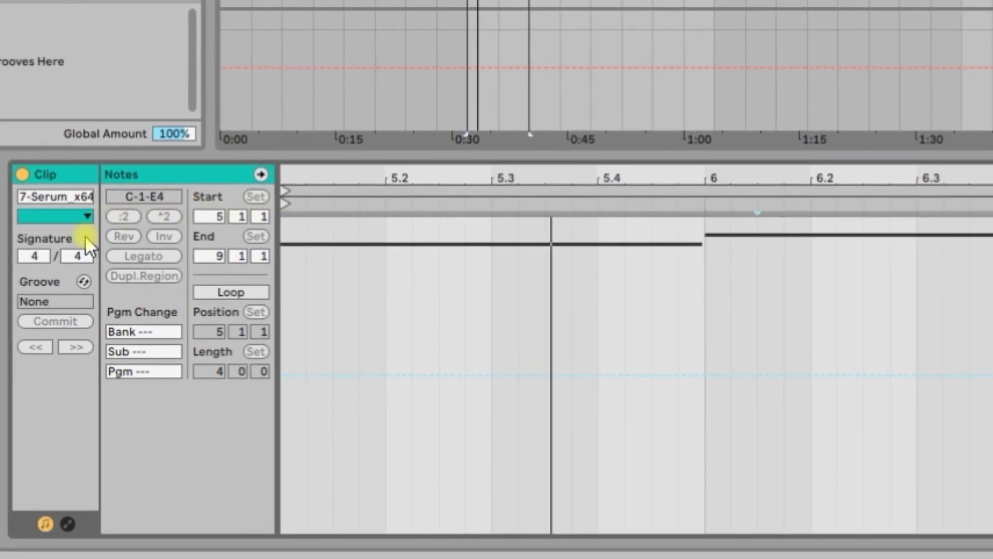
{"action": "left_click", "coordinate": [151, 182]}
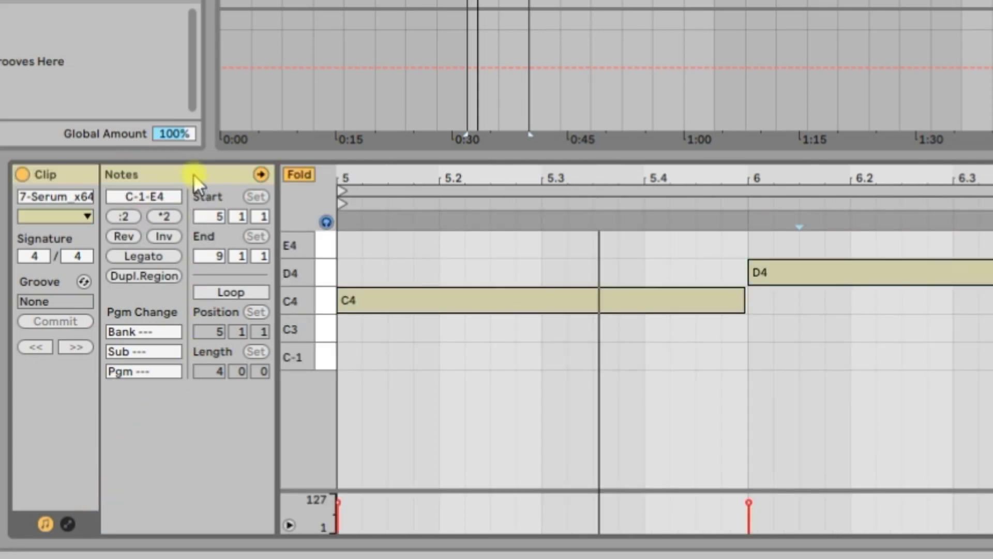
{"action": "left_click", "coordinate": [72, 521]}
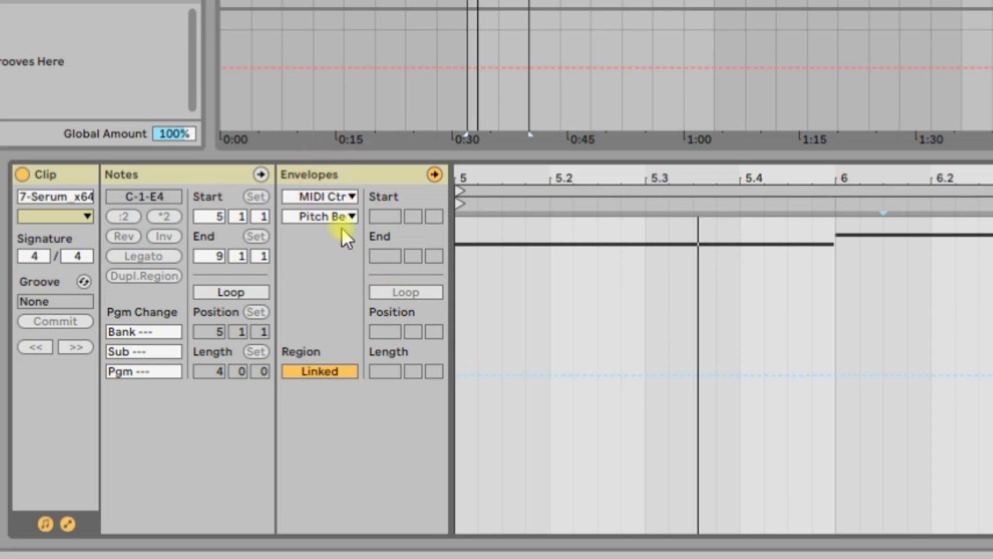
Step: Examine the devices and MIDI controllers available for the clip's envelopes, and the devices available for the Scream track's automation
{"action": "left_click", "coordinate": [319, 198]}
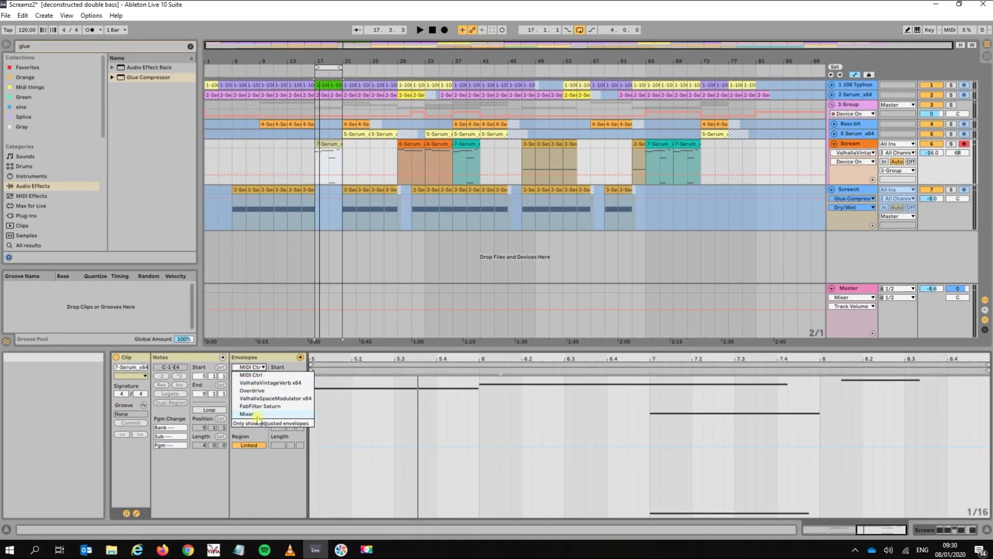
{"action": "left_click", "coordinate": [257, 360]}
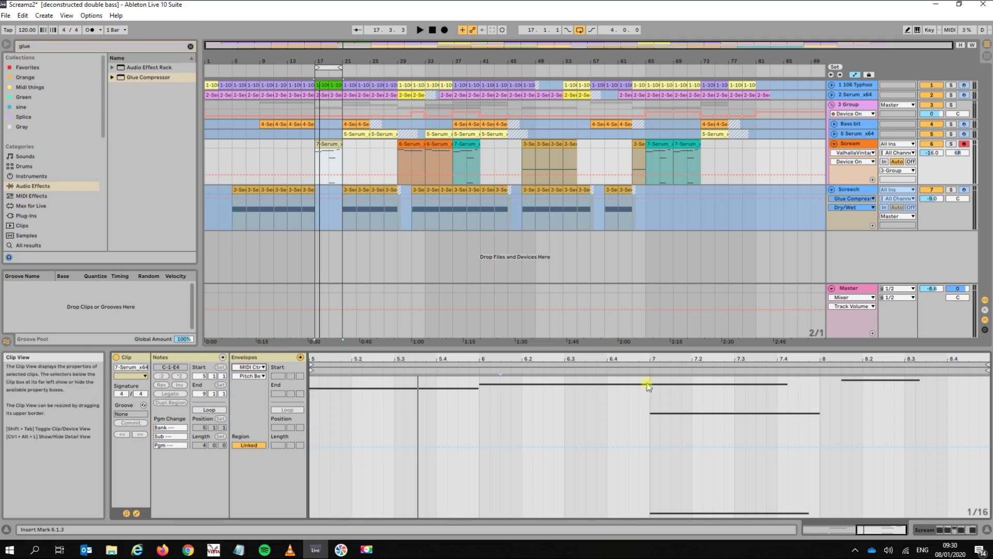
{"action": "left_click", "coordinate": [848, 154]}
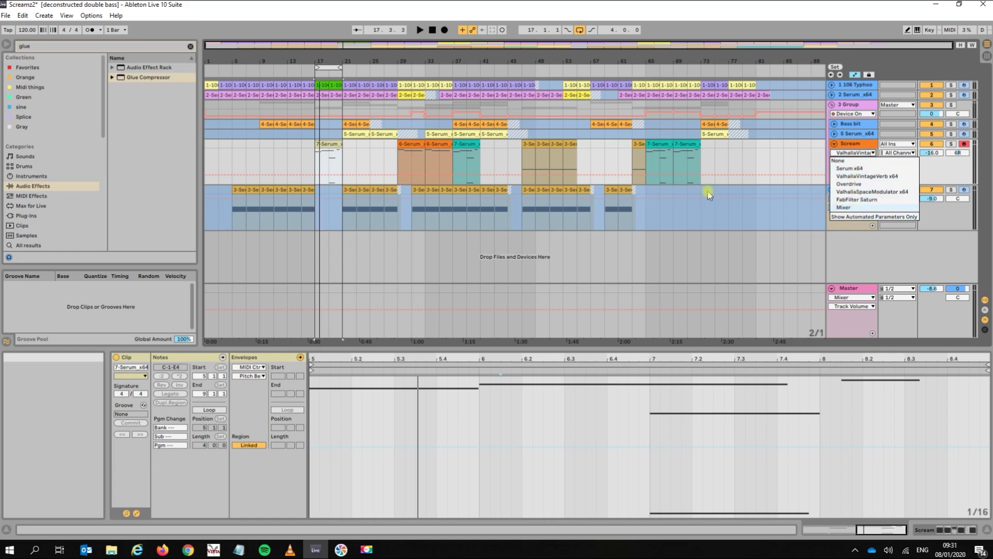
{"action": "left_click", "coordinate": [862, 146]}
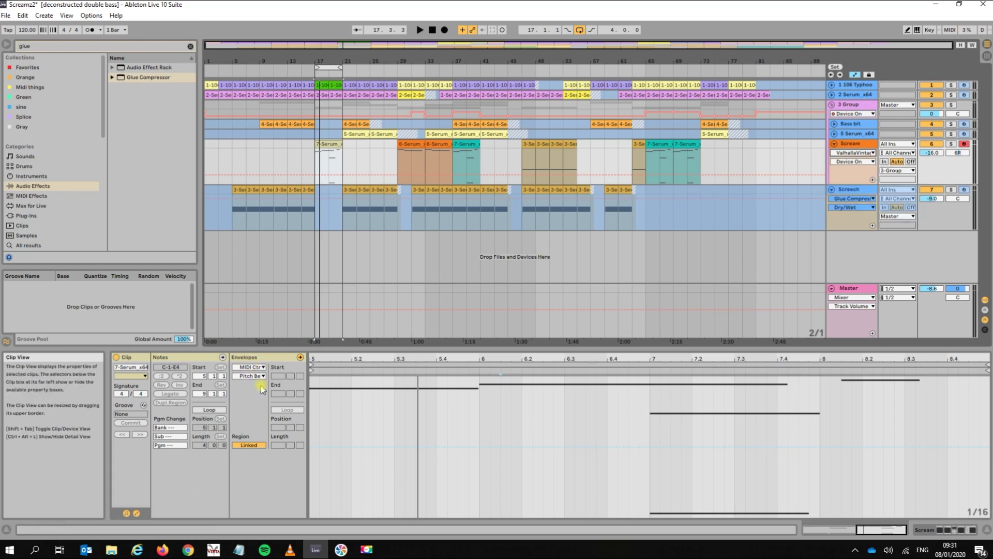
{"action": "left_click", "coordinate": [253, 376]}
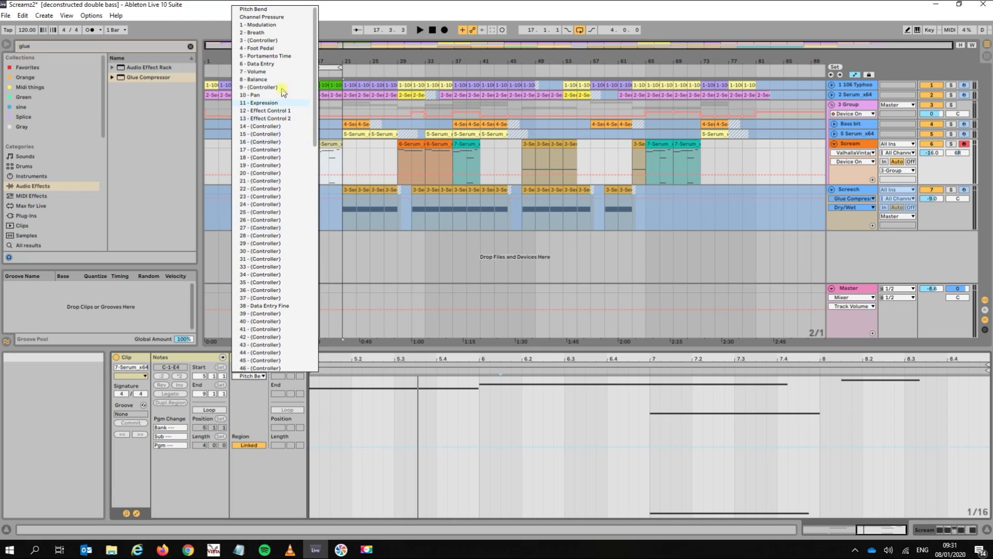
{"action": "scroll", "coordinate": [289, 132], "scroll_direction": "down", "scroll_amount": 1}
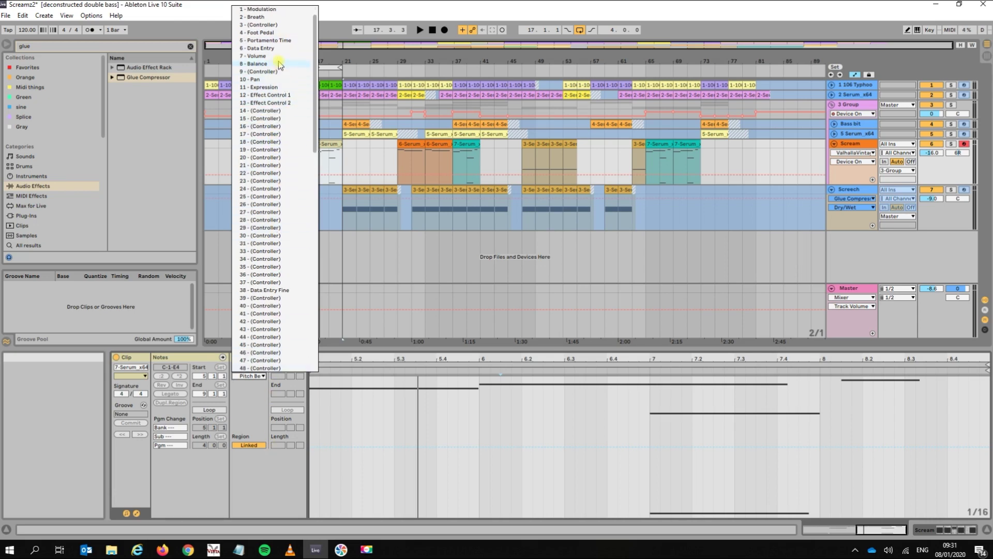
{"action": "left_click", "coordinate": [270, 462]}
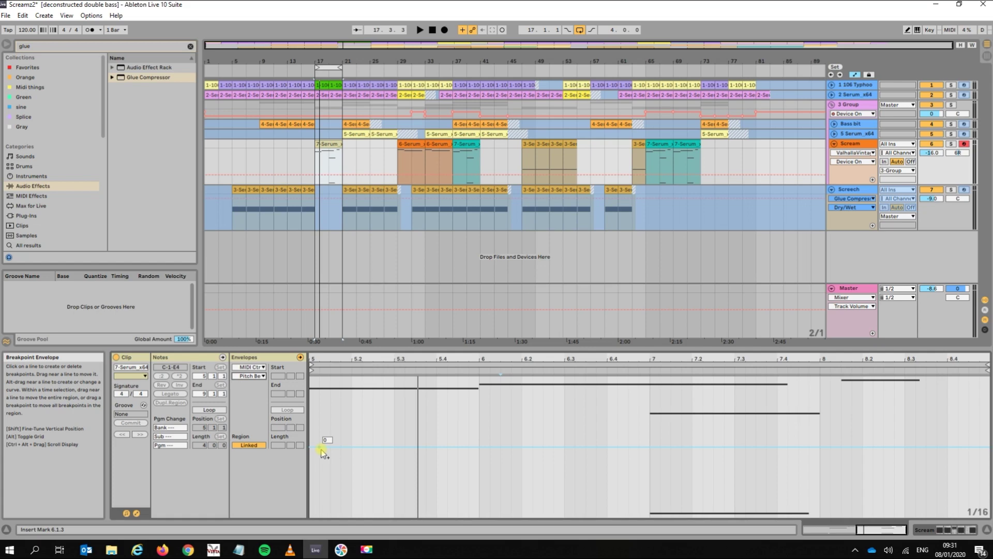
Step: Draw a stepped Pitch Bend envelope climbing from well below centre to zero over the start of the clip's first note, auditioning it
{"action": "key", "text": "space"}
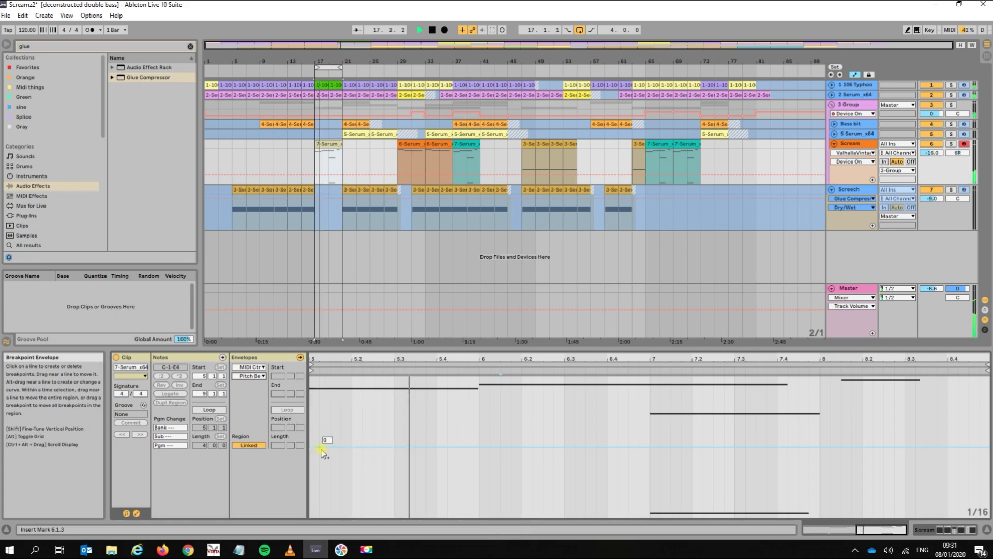
{"action": "key", "text": "space"}
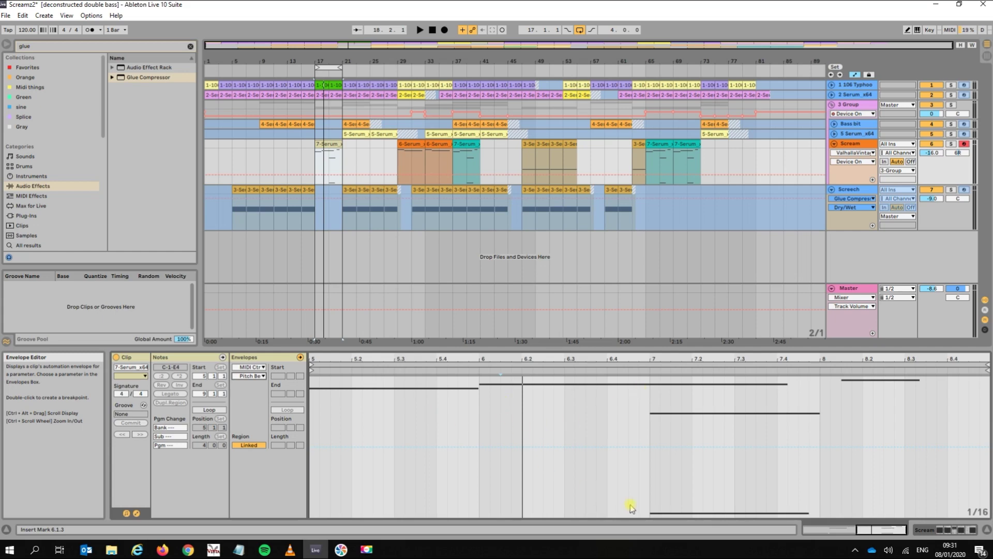
{"action": "left_click", "coordinate": [906, 31]}
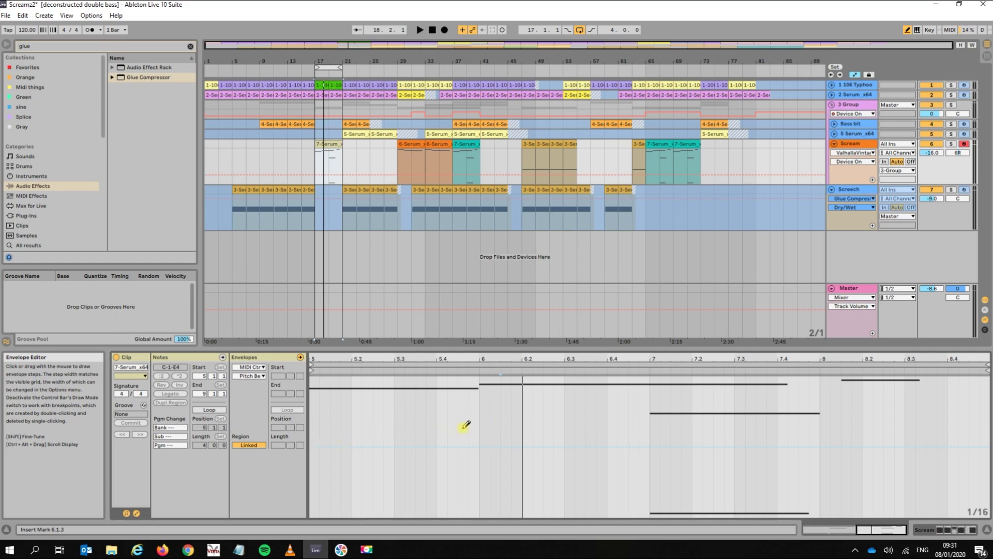
{"action": "mouse_move", "coordinate": [322, 448]}
{"action": "left_mouse_down"}
{"action": "mouse_move", "coordinate": [321, 470]}
{"action": "mouse_move", "coordinate": [328, 459]}
{"action": "left_mouse_up"}
{"action": "left_click_drag", "start_coordinate": [340, 445], "coordinate": [340, 454]}
{"action": "left_click_drag", "start_coordinate": [348, 450], "coordinate": [352, 451]}
{"action": "key", "text": "space"}
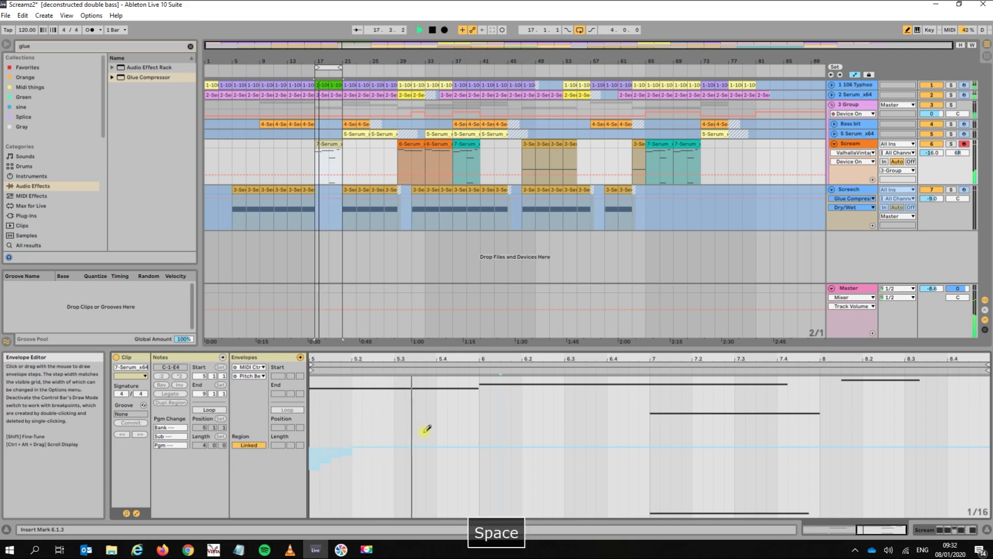
{"action": "mouse_move", "coordinate": [317, 454]}
{"action": "left_mouse_down"}
{"action": "mouse_move", "coordinate": [318, 501]}
{"action": "mouse_move", "coordinate": [324, 466]}
{"action": "mouse_move", "coordinate": [328, 493]}
{"action": "mouse_move", "coordinate": [332, 472]}
{"action": "mouse_move", "coordinate": [344, 492]}
{"action": "mouse_move", "coordinate": [348, 452]}
{"action": "mouse_move", "coordinate": [355, 487]}
{"action": "mouse_move", "coordinate": [363, 455]}
{"action": "mouse_move", "coordinate": [365, 465]}
{"action": "left_mouse_up"}
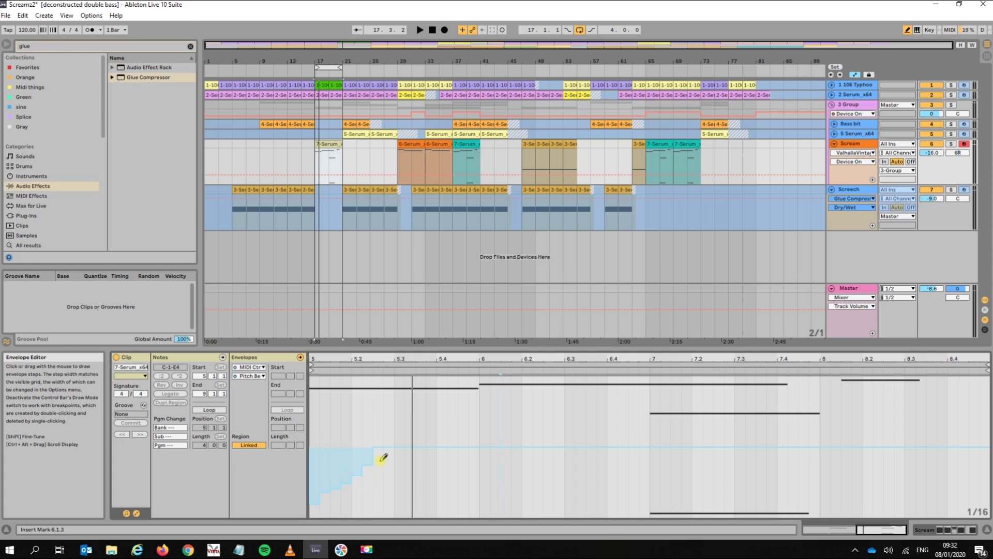
{"action": "key", "text": "space"}
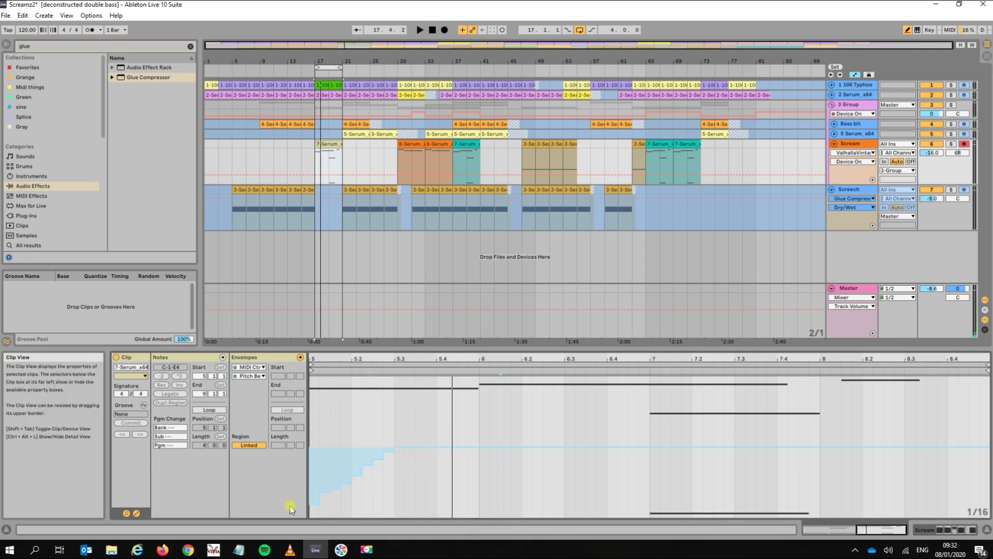
Step: Draw short stepped Pitch Bend dips returning to zero at the starts of the notes in bars 6, 7 and 8, and play them
{"action": "left_click", "coordinate": [492, 475]}
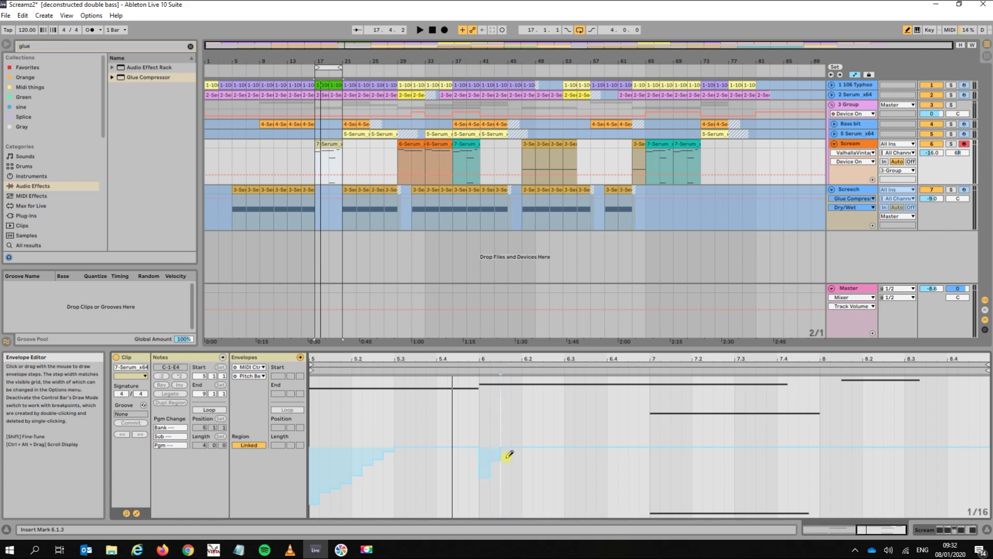
{"action": "left_click", "coordinate": [655, 465]}
{"action": "mouse_move", "coordinate": [851, 446]}
{"action": "left_mouse_down"}
{"action": "mouse_move", "coordinate": [861, 461]}
{"action": "mouse_move", "coordinate": [850, 452]}
{"action": "mouse_move", "coordinate": [849, 469]}
{"action": "mouse_move", "coordinate": [884, 450]}
{"action": "mouse_move", "coordinate": [865, 457]}
{"action": "left_mouse_up"}
{"action": "key", "text": "space"}
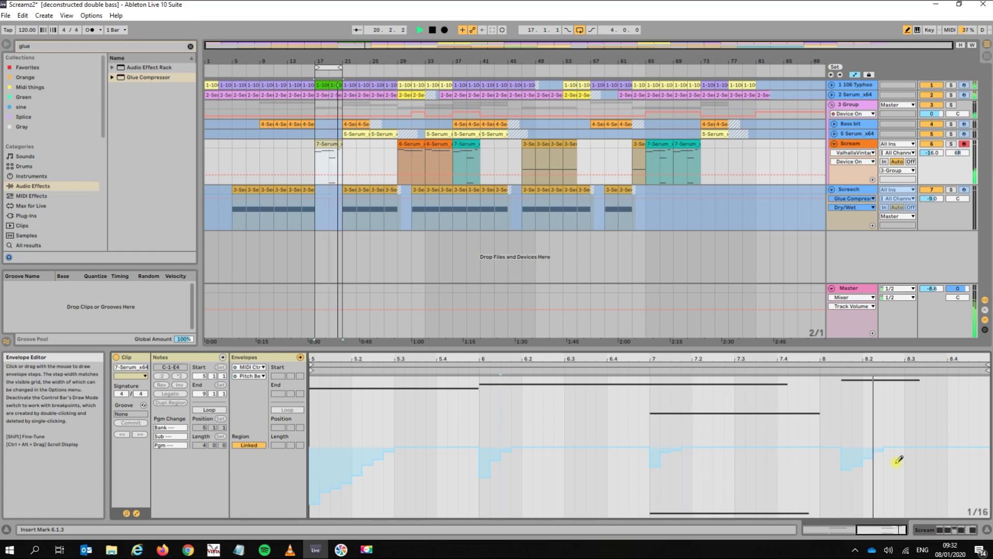
{"action": "key", "text": "space"}
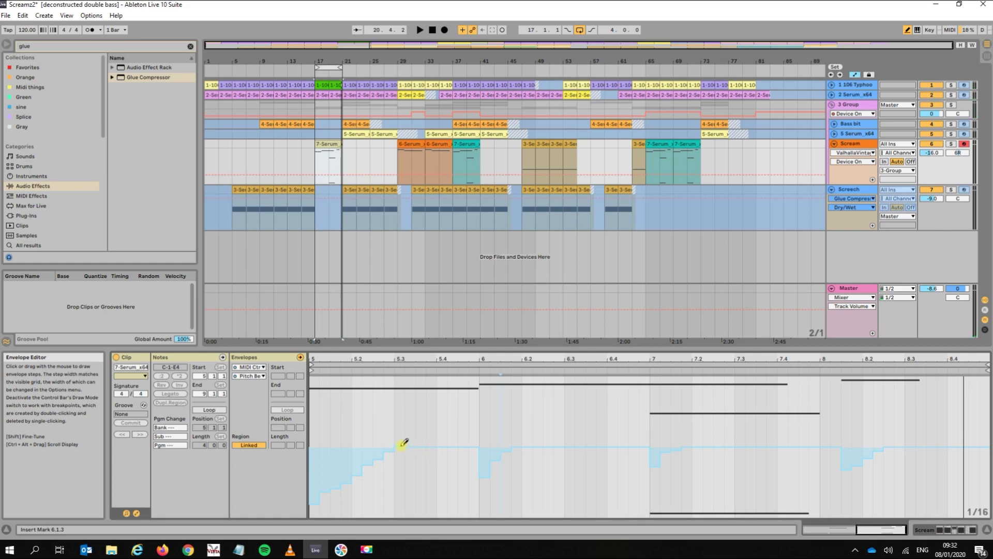
Step: Draw stepped Pitch Bend rises above zero leading to the ends of bars 5, 6 and 7, and audition the clip
{"action": "left_click_drag", "start_coordinate": [404, 444], "coordinate": [482, 394]}
{"action": "left_click_drag", "start_coordinate": [584, 449], "coordinate": [652, 383]}
{"action": "left_click_drag", "start_coordinate": [743, 441], "coordinate": [817, 385]}
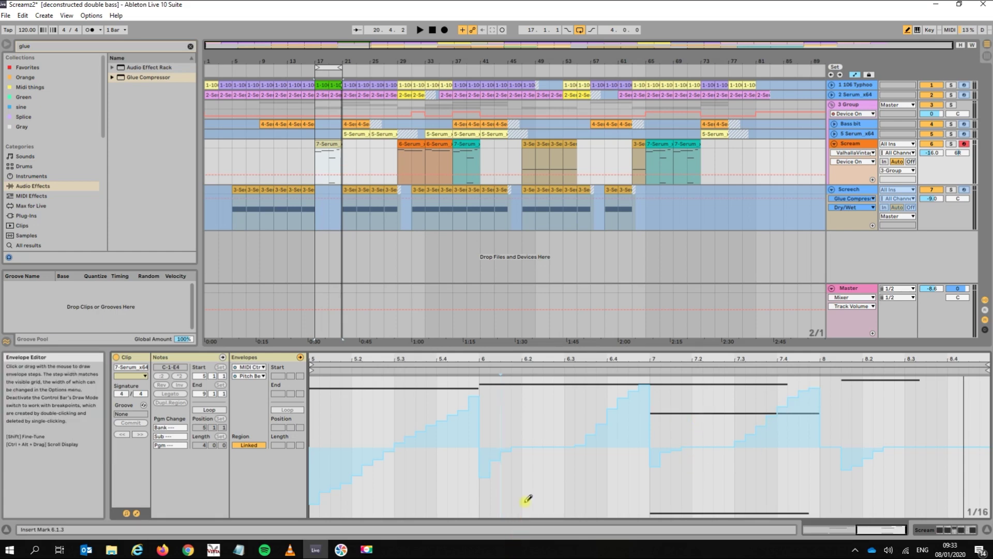
{"action": "key", "text": "space"}
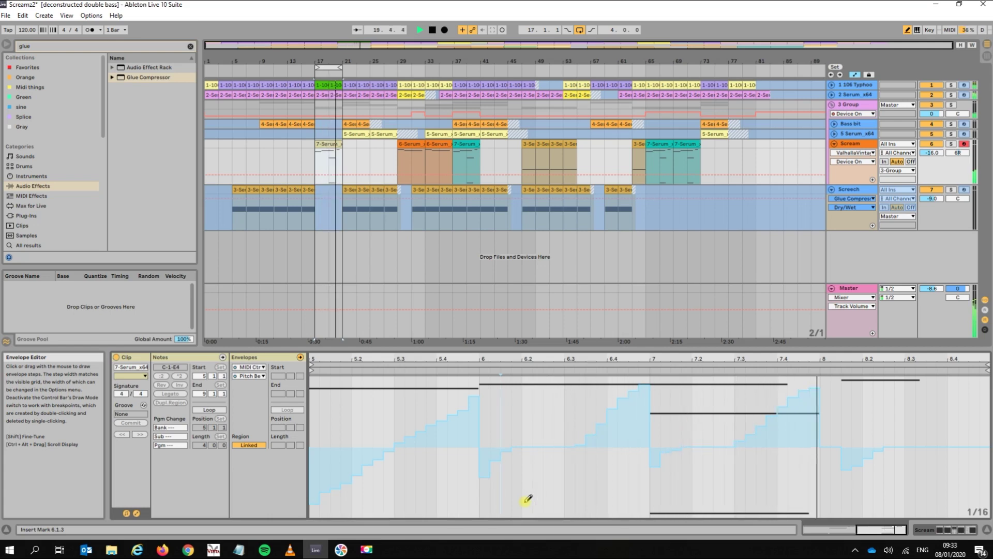
{"action": "key", "text": "space"}
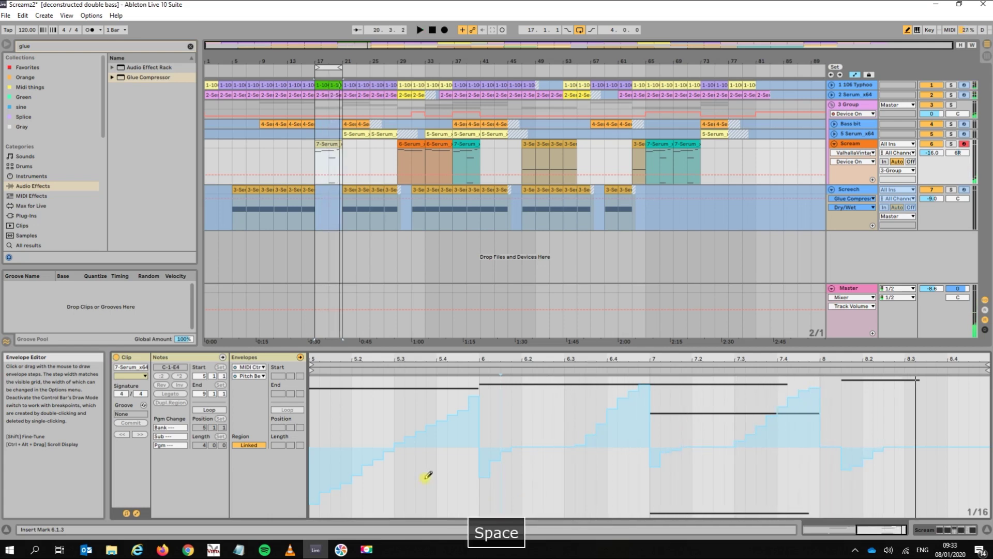
Step: Clear all of the clip's envelopes and turn off Draw Mode
{"action": "right_click", "coordinate": [381, 426]}
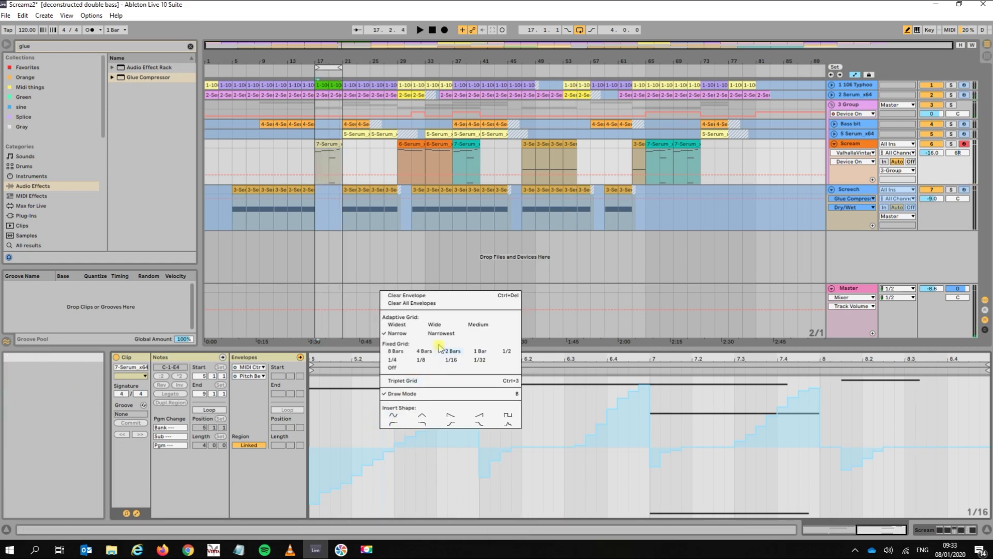
{"action": "left_click", "coordinate": [411, 302]}
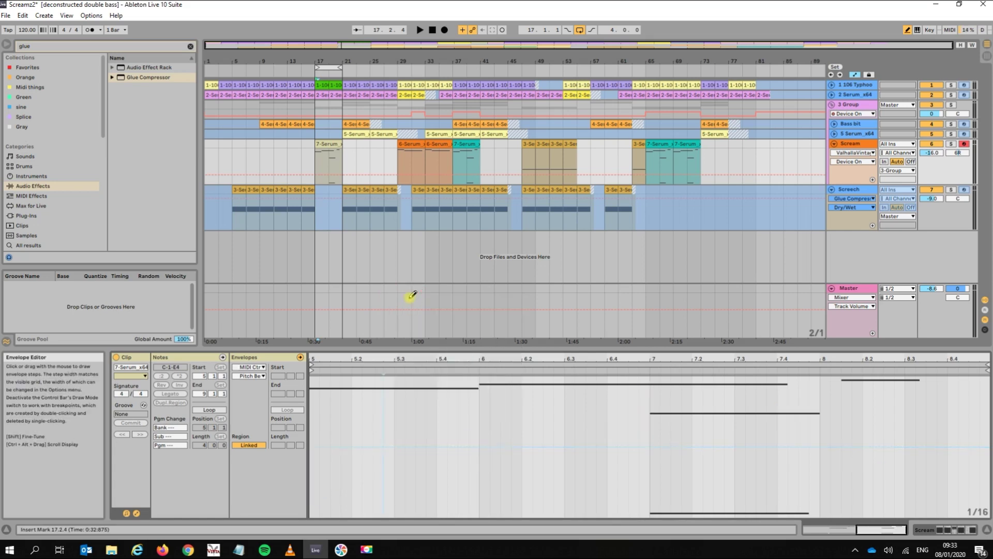
{"action": "key", "text": "b"}
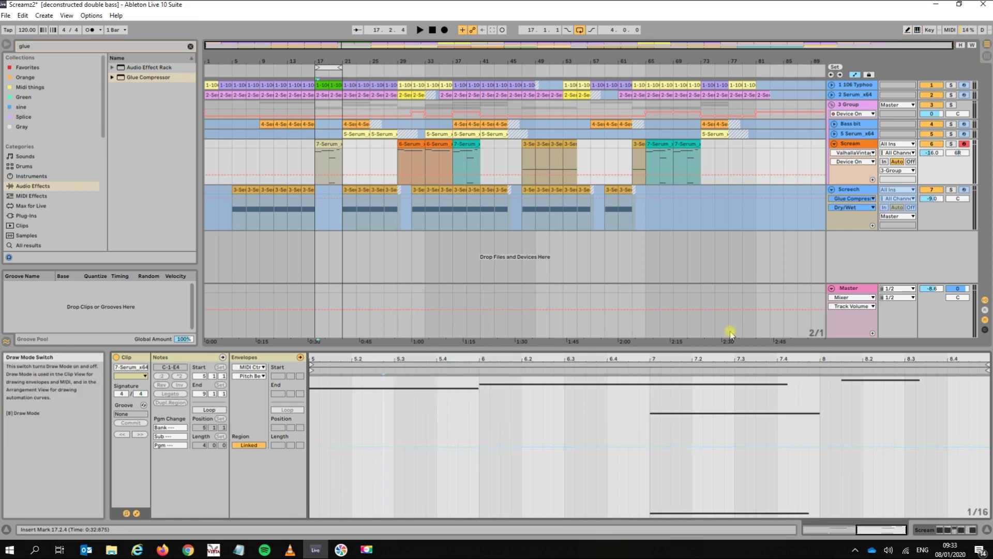
Step: Insert a sine shape into the Pitch Bend envelope over the time range from 5.1.1 to 8.3.3
{"action": "left_click_drag", "start_coordinate": [927, 417], "coordinate": [306, 415]}
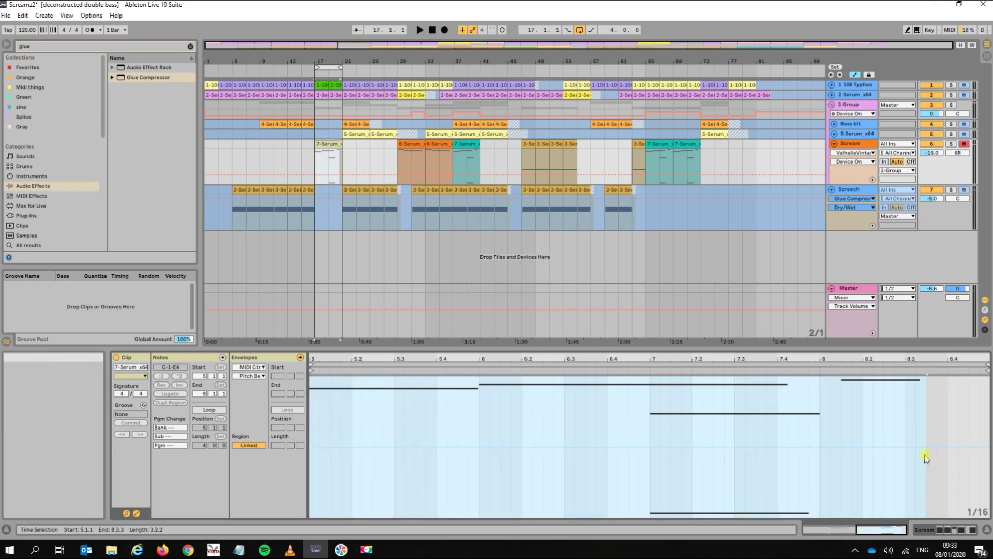
{"action": "right_click", "coordinate": [509, 421]}
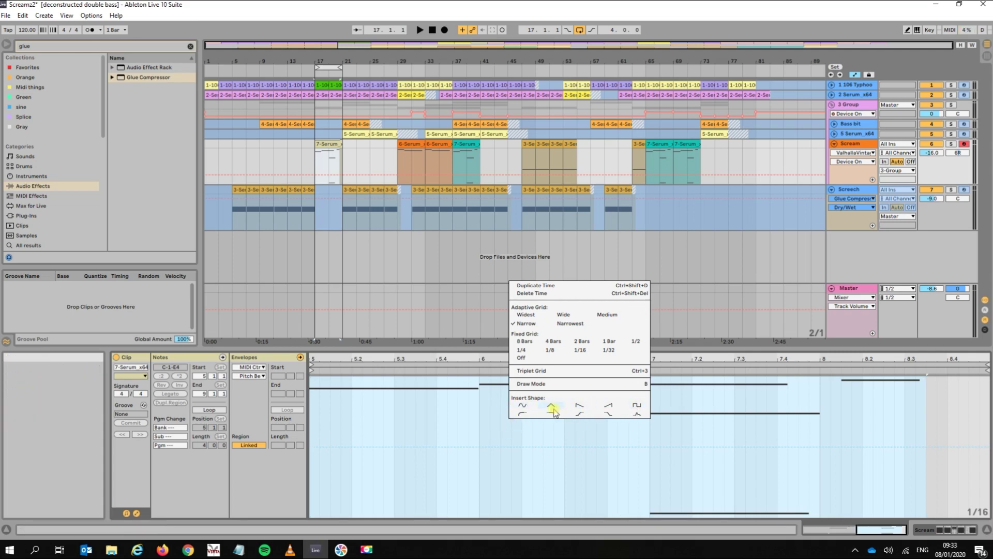
{"action": "left_click", "coordinate": [524, 408]}
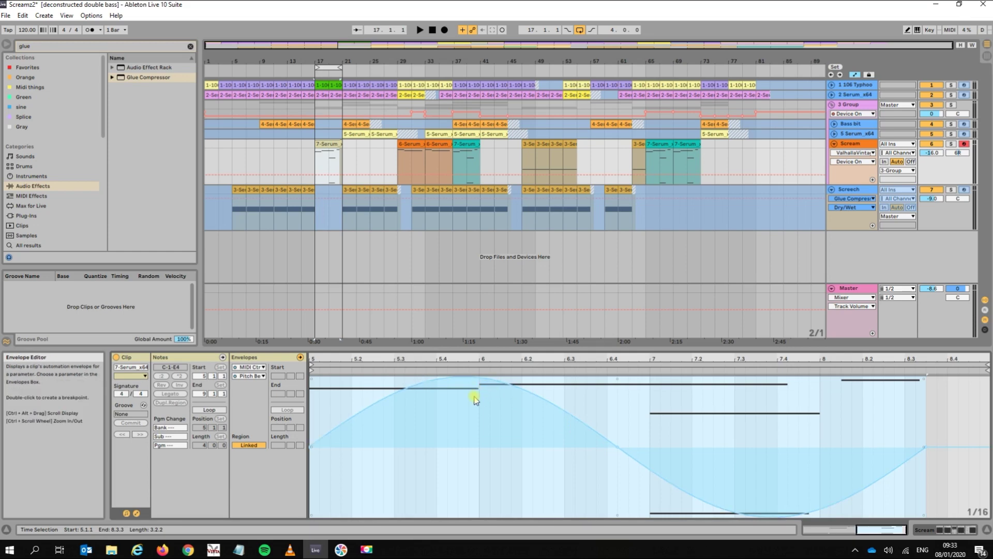
Step: Shift the sine-shaped Pitch Bend envelope down so its start sits at about -4978, and audition the clip
{"action": "left_click", "coordinate": [463, 378]}
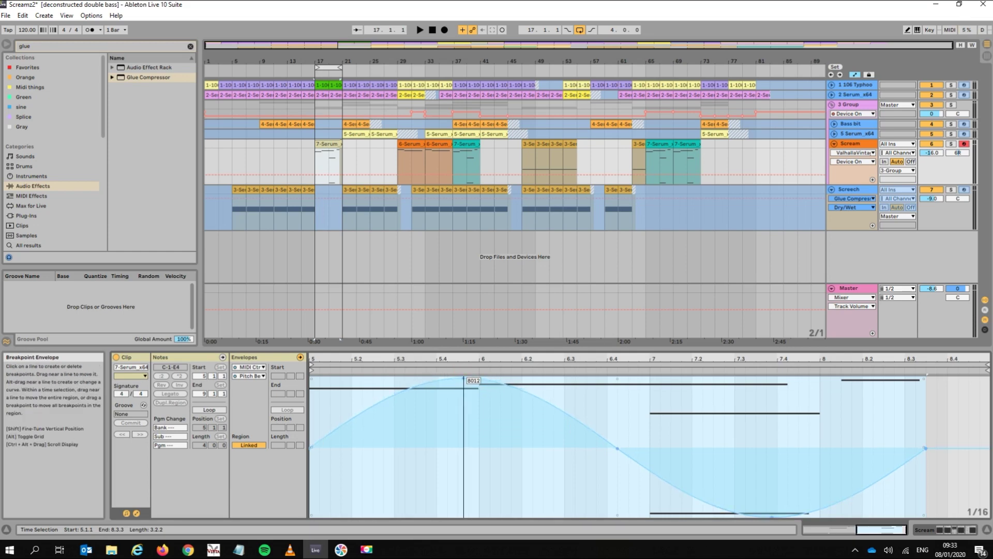
{"action": "left_click_drag", "start_coordinate": [464, 378], "coordinate": [464, 380]}
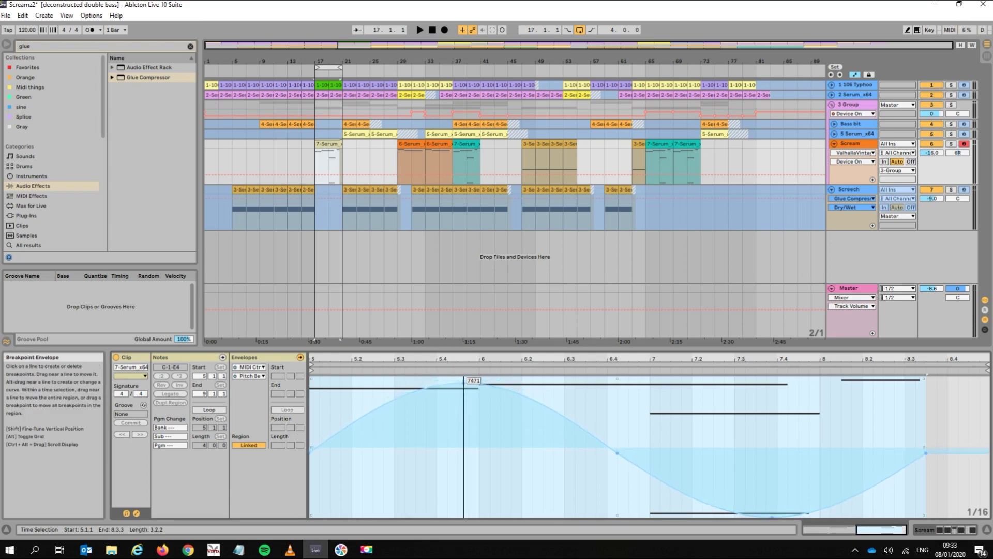
{"action": "left_click_drag", "start_coordinate": [464, 385], "coordinate": [469, 421]}
{"action": "key", "text": "space"}
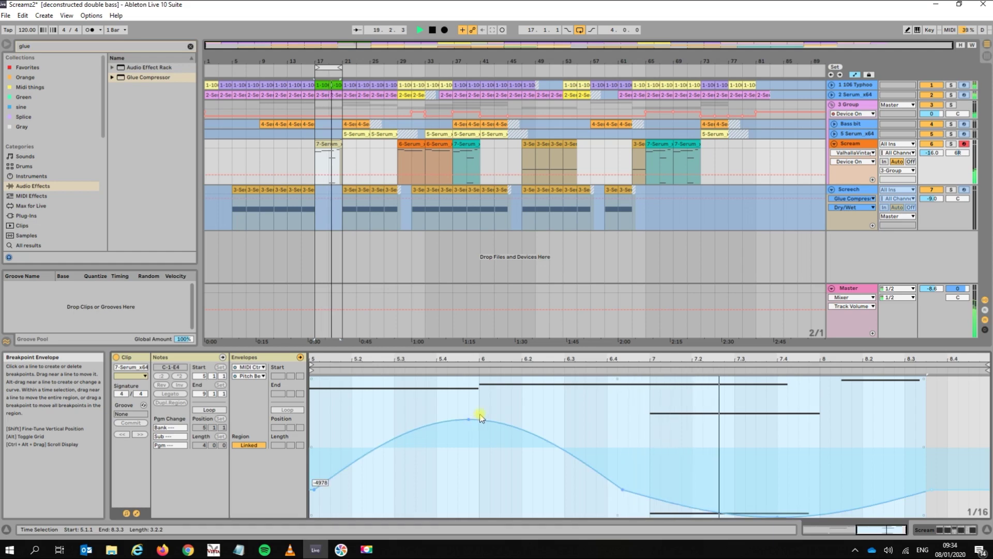
{"action": "key", "text": "space"}
Step: Replace the sine with a rising ramp shape over the same range, audition it, and clear the Pitch Bend envelope
{"action": "right_click", "coordinate": [549, 406]}
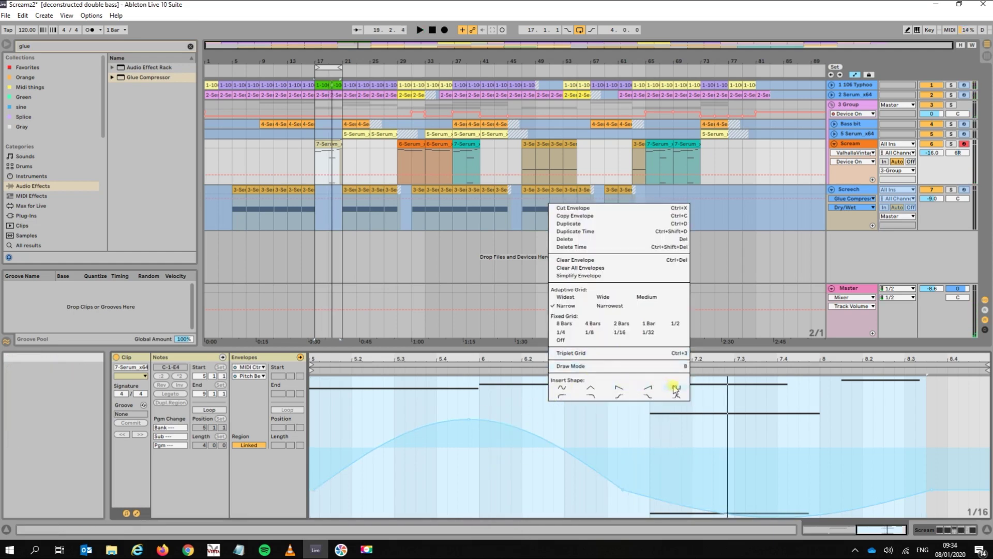
{"action": "left_click", "coordinate": [644, 389]}
{"action": "key", "text": "space"}
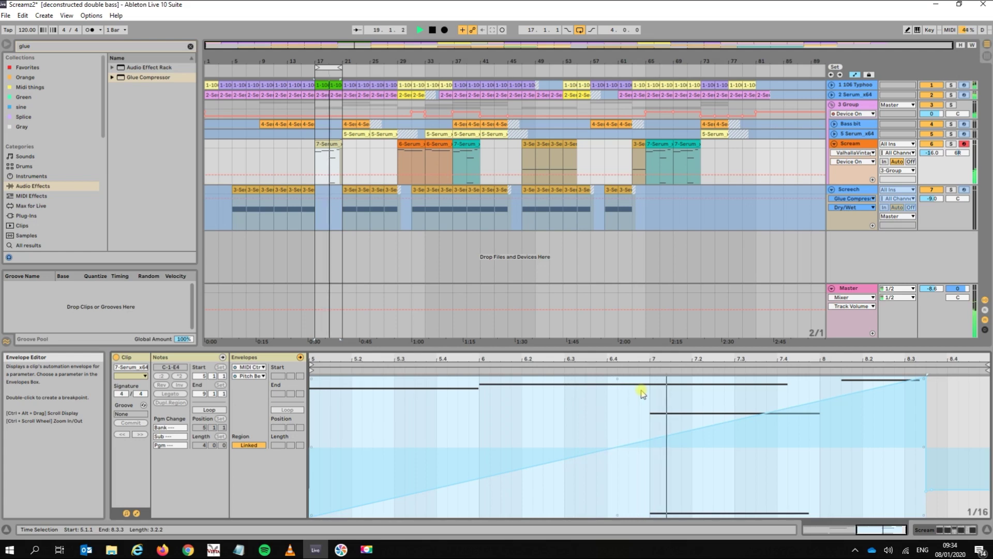
{"action": "key", "text": "space"}
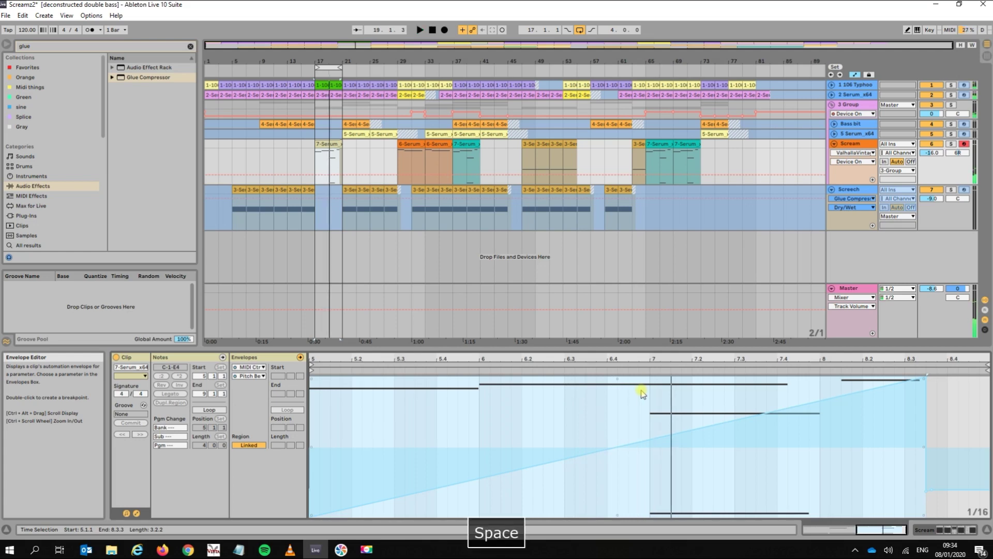
{"action": "right_click", "coordinate": [495, 419]}
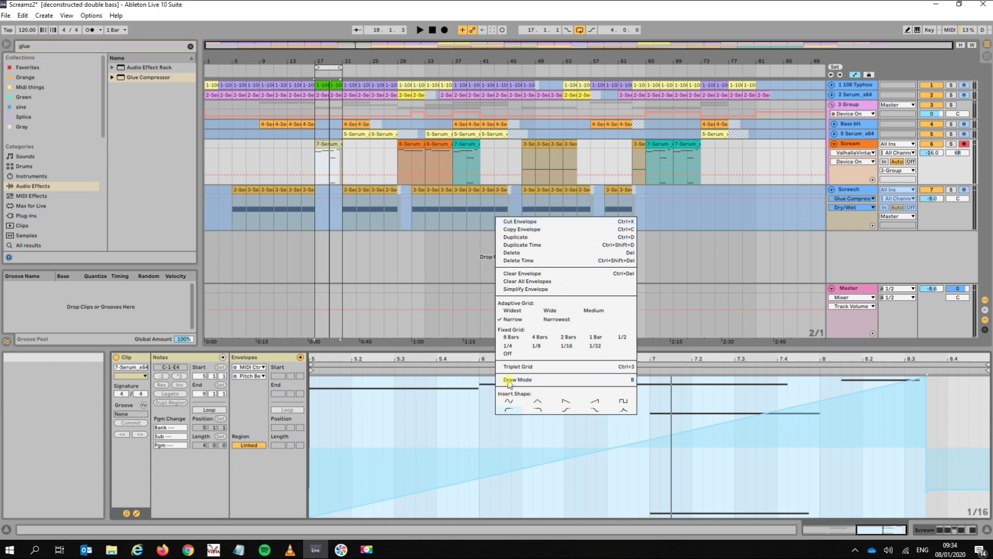
{"action": "left_click", "coordinate": [529, 272]}
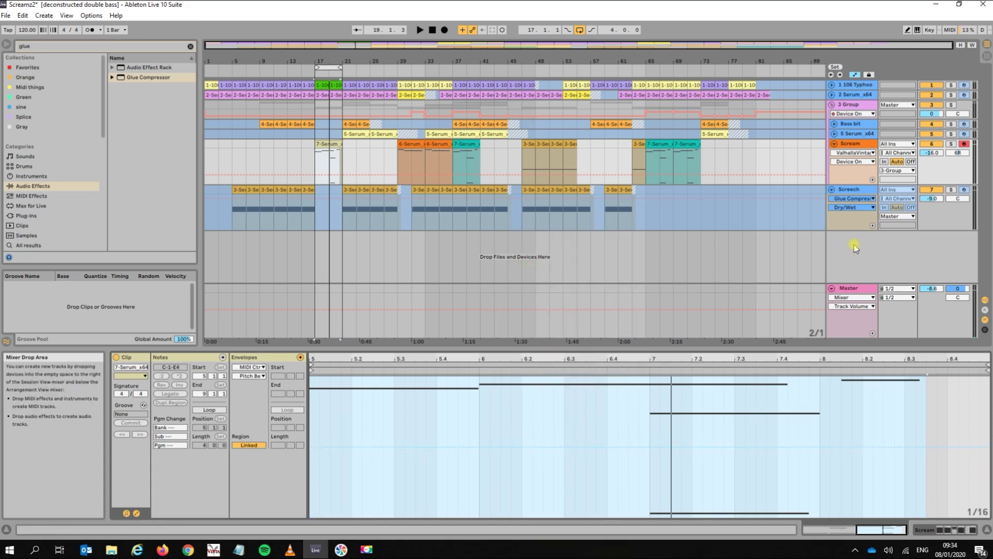
Step: Loop the Screech track's two-bar clip starting at bar 59 and audition it
{"action": "left_click", "coordinate": [612, 203]}
{"action": "key", "text": "space"}
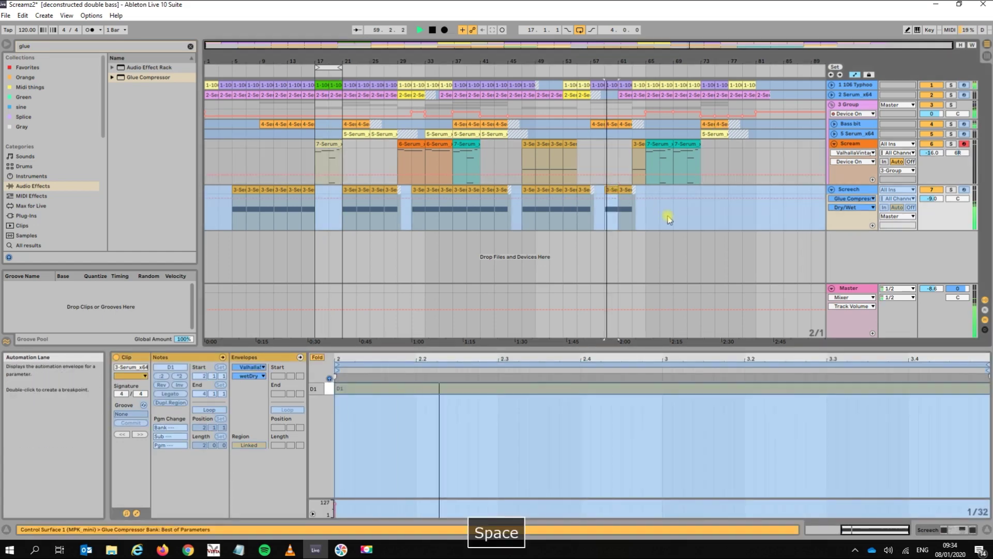
{"action": "key", "text": "space"}
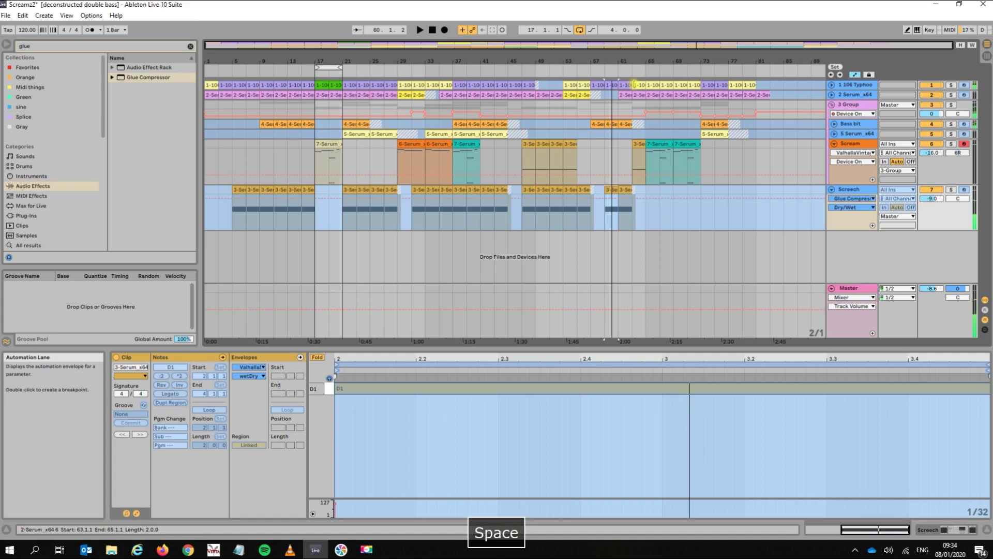
{"action": "key", "text": "plus"}
{"action": "key", "text": "plus"}
{"action": "key", "text": "plus"}
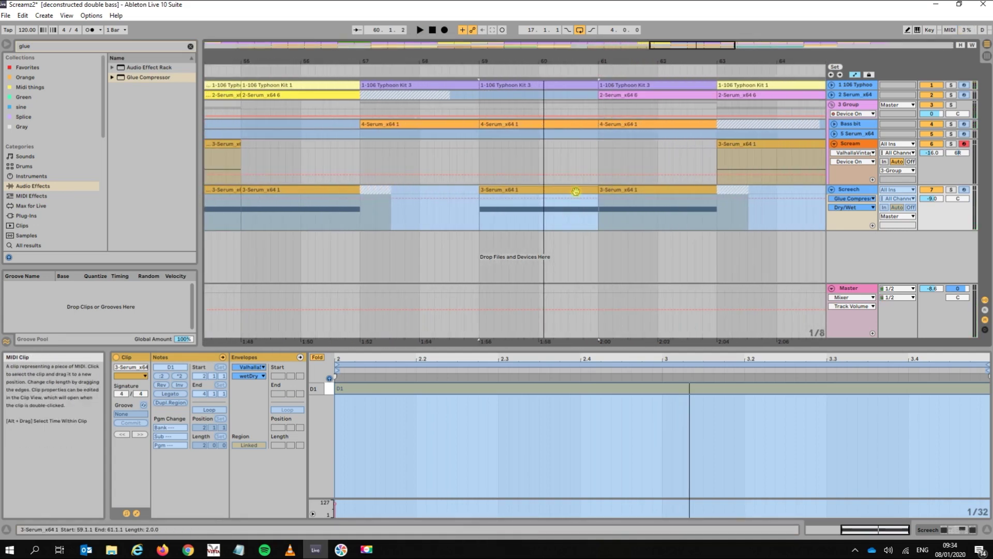
{"action": "key", "text": "ctrl+l"}
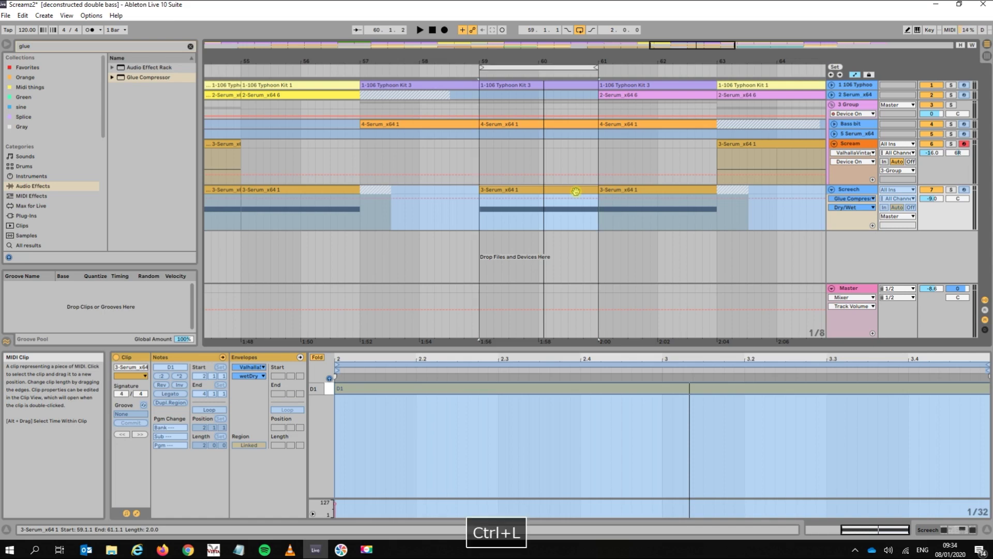
{"action": "key", "text": "space"}
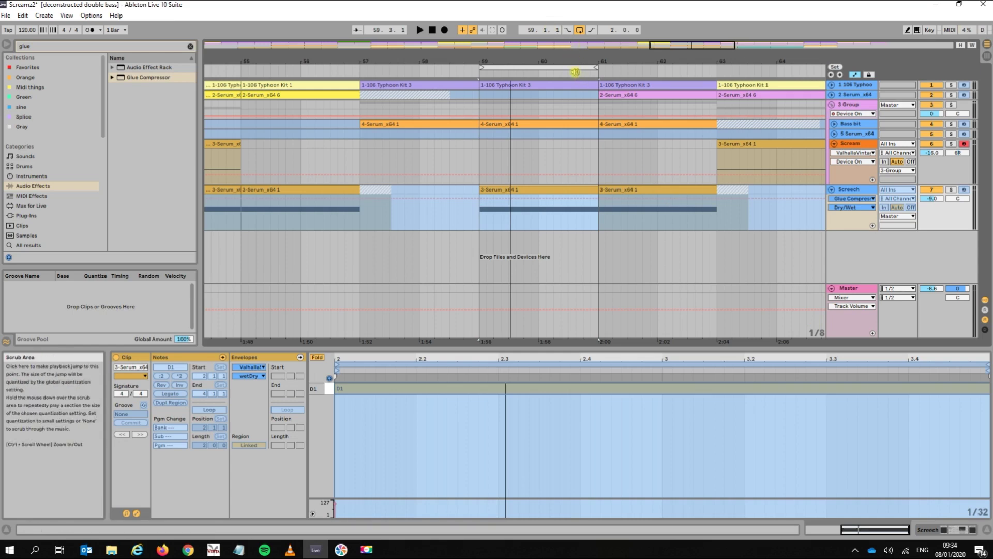
Step: Insert an audio track below Screech and set its input to Resampling
{"action": "left_click_drag", "start_coordinate": [575, 60], "coordinate": [575, 42]}
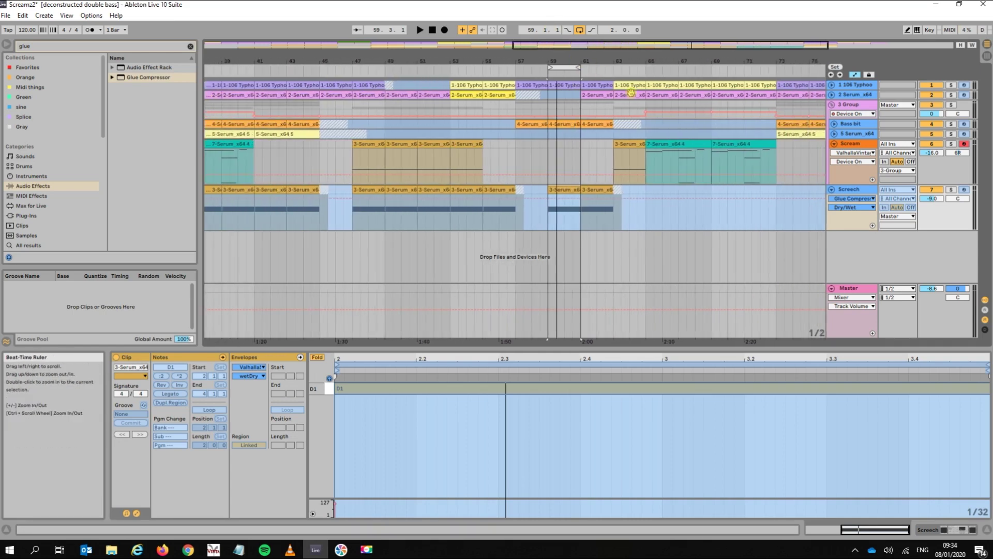
{"action": "right_click", "coordinate": [861, 254]}
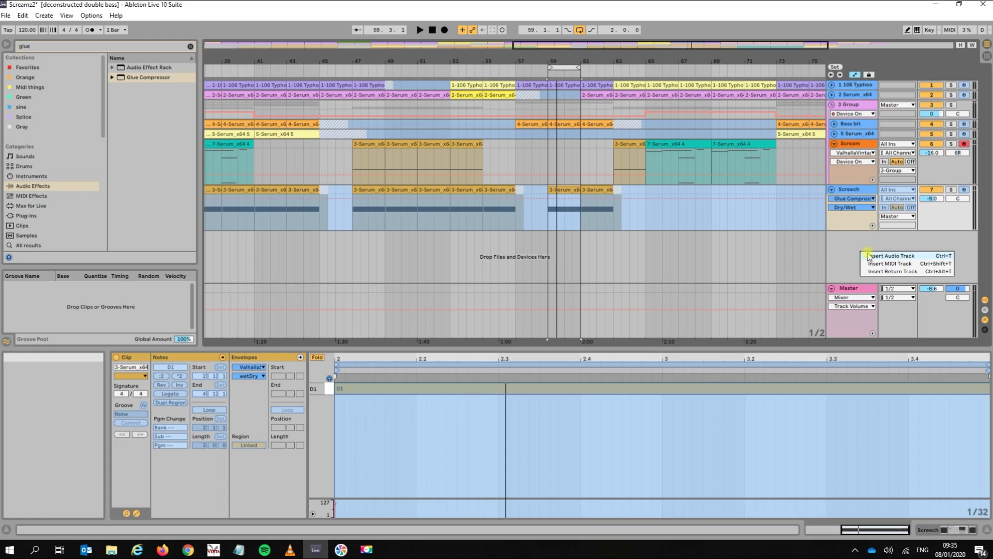
{"action": "left_click", "coordinate": [869, 256]}
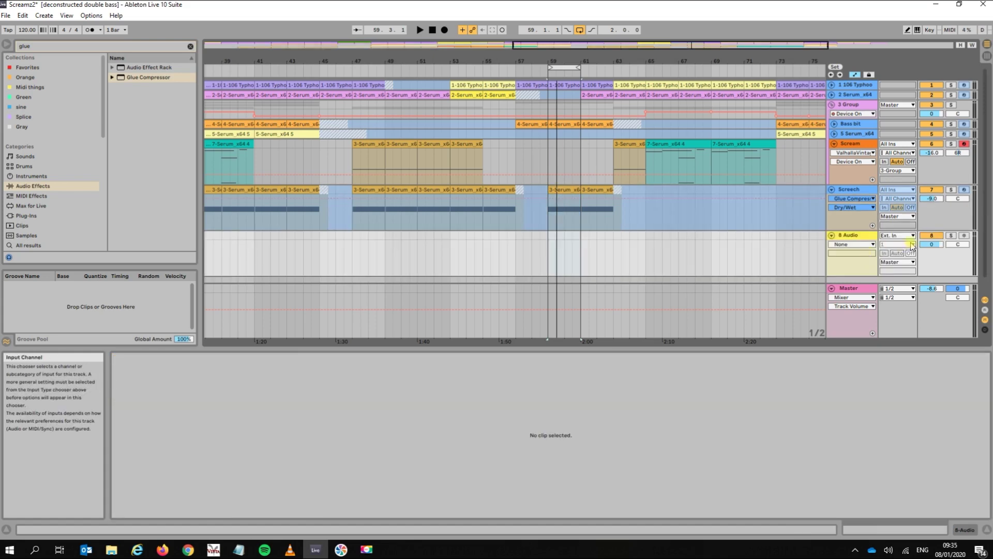
{"action": "left_click", "coordinate": [907, 239]}
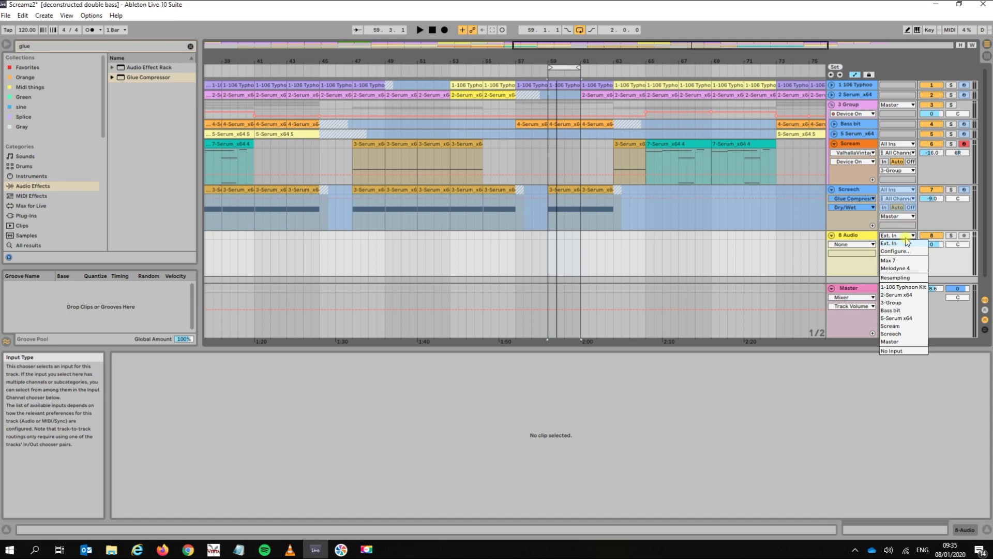
{"action": "left_click", "coordinate": [907, 282]}
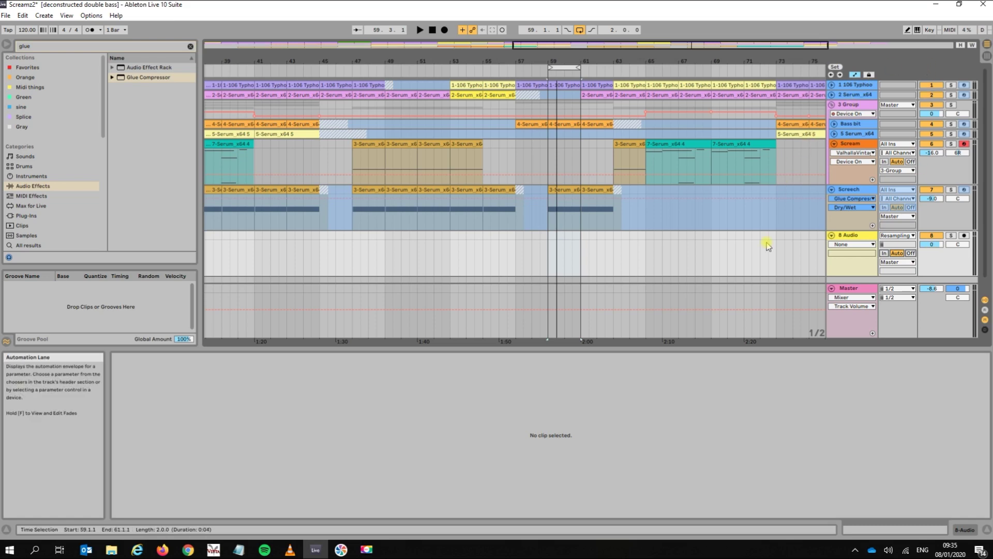
Step: Arm the new audio track instead of Scream and record the looped section from bar 59 onto it
{"action": "left_click", "coordinate": [964, 145]}
{"action": "left_click", "coordinate": [964, 236]}
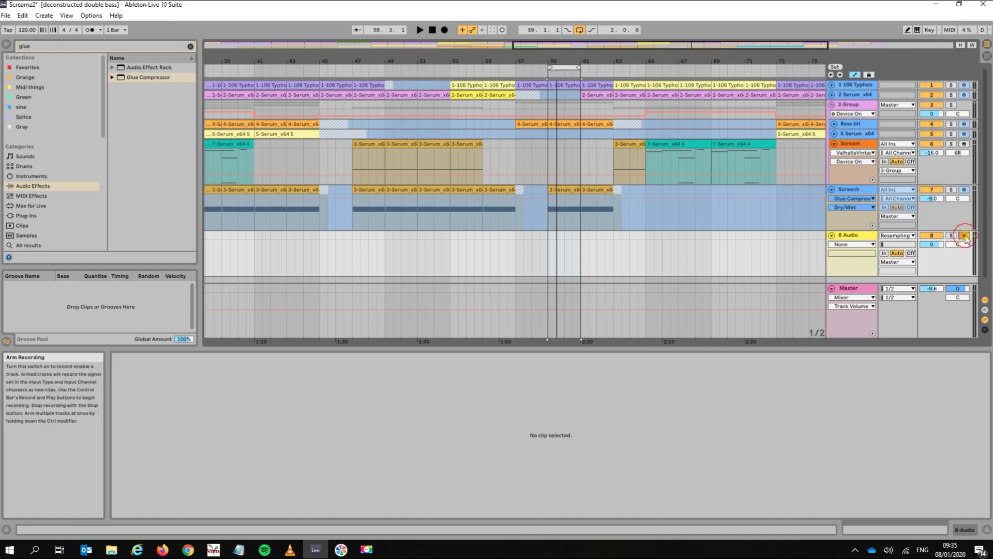
{"action": "left_click", "coordinate": [420, 30]}
{"action": "left_click", "coordinate": [433, 30]}
{"action": "left_click", "coordinate": [435, 30]}
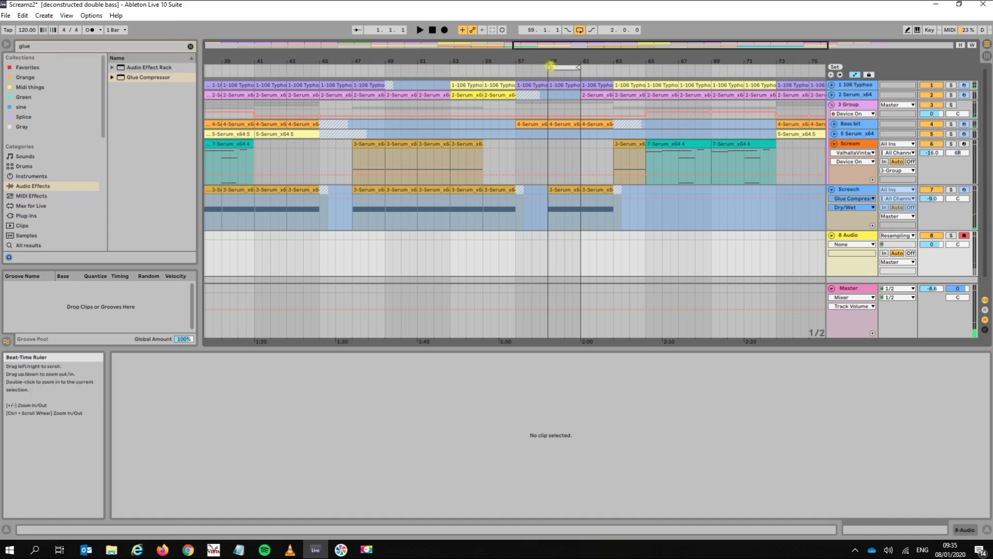
{"action": "left_click", "coordinate": [553, 66]}
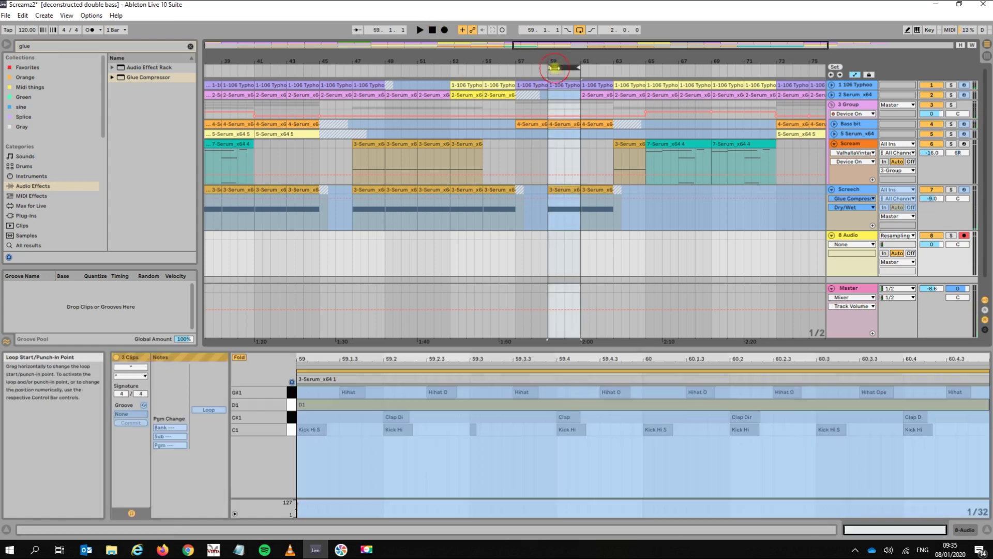
{"action": "left_click", "coordinate": [446, 30]}
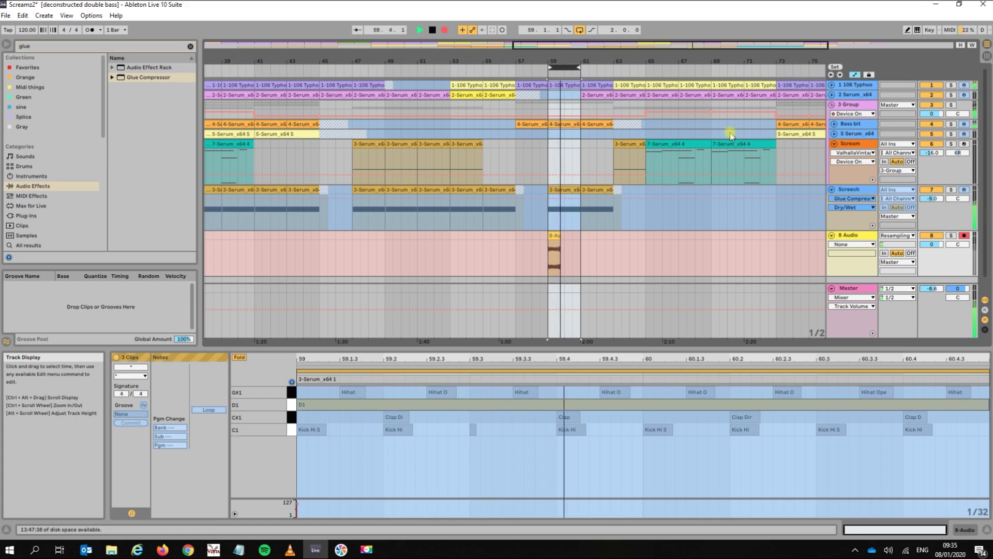
{"action": "left_click", "coordinate": [432, 30]}
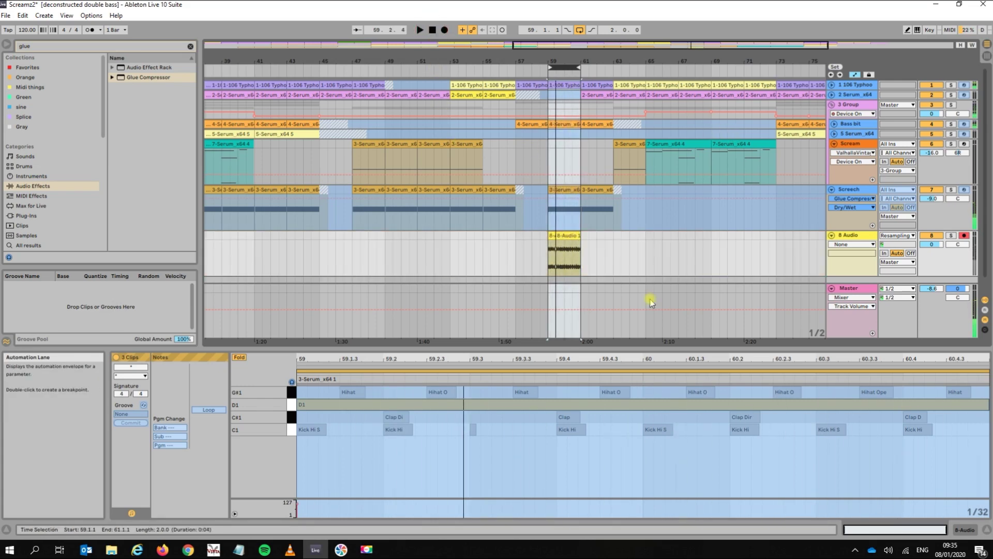
Step: Solo the new audio track and play back the resampled recording
{"action": "left_click", "coordinate": [951, 236]}
{"action": "key", "text": "space"}
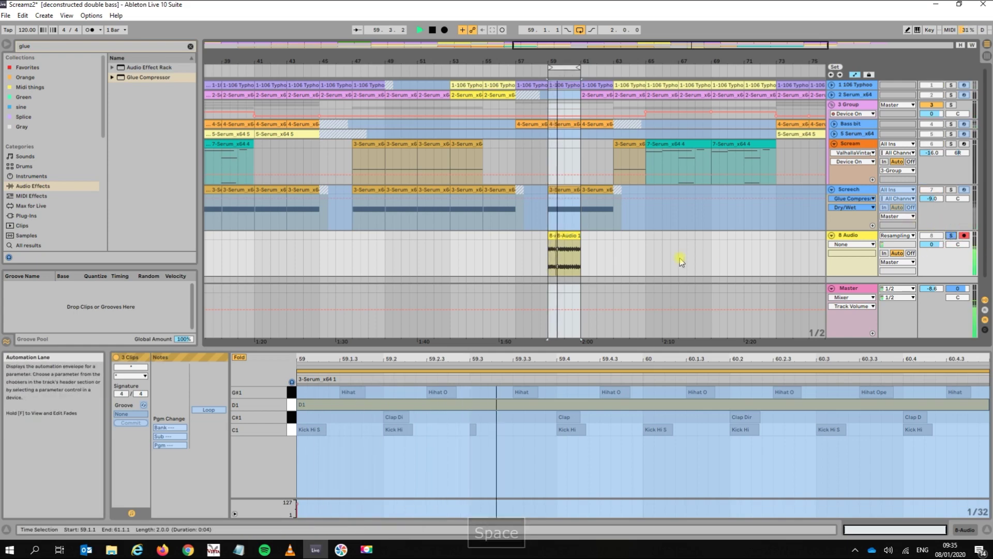
{"action": "key", "text": "space"}
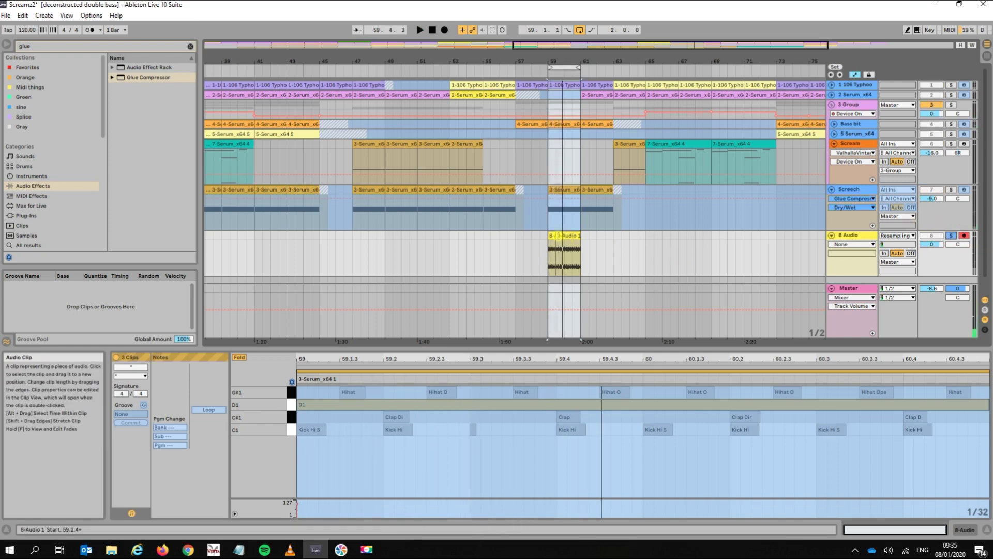
Step: Open the recorded audio clip and show its Transposition clip envelope
{"action": "left_click", "coordinate": [553, 235]}
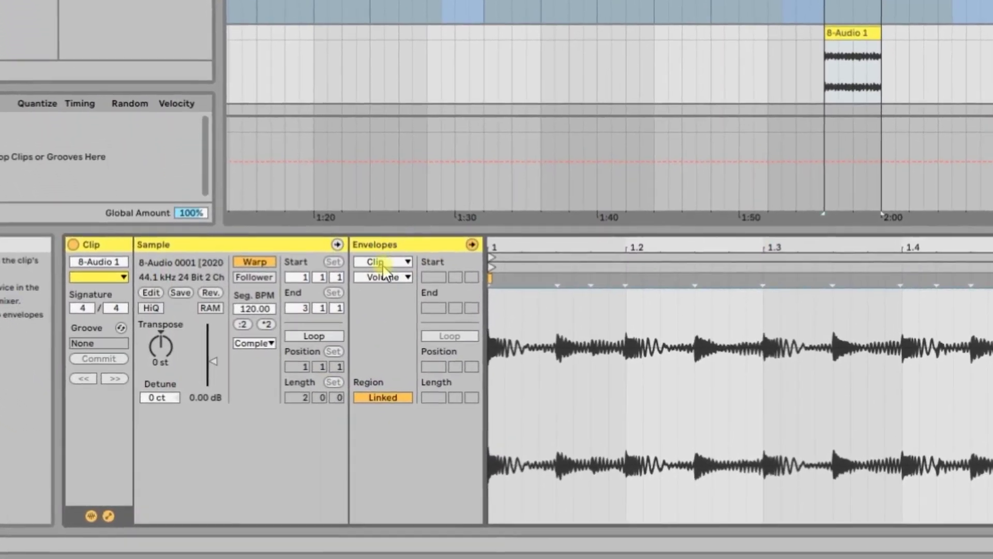
{"action": "left_click", "coordinate": [383, 263]}
{"action": "left_click", "coordinate": [384, 274]}
{"action": "left_click", "coordinate": [386, 277]}
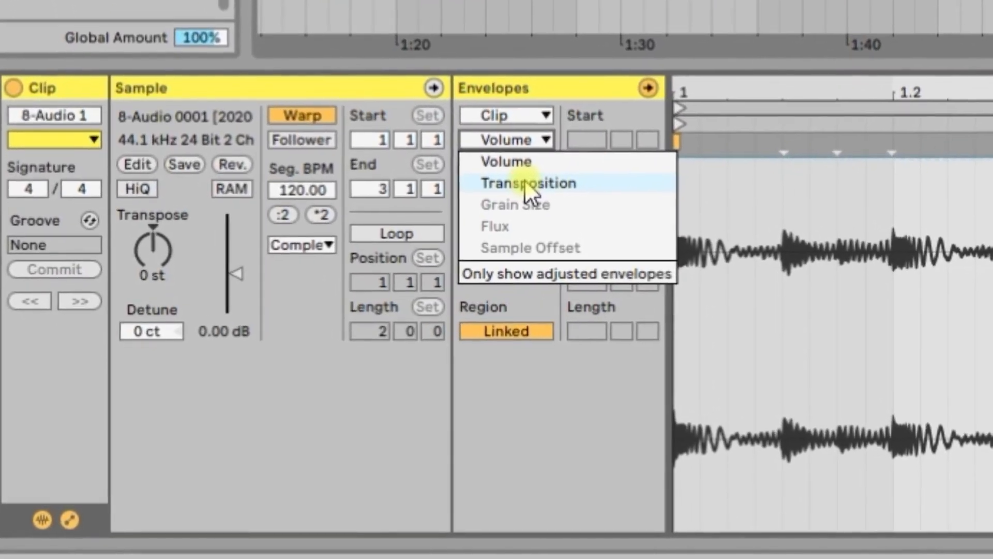
{"action": "left_click", "coordinate": [500, 207]}
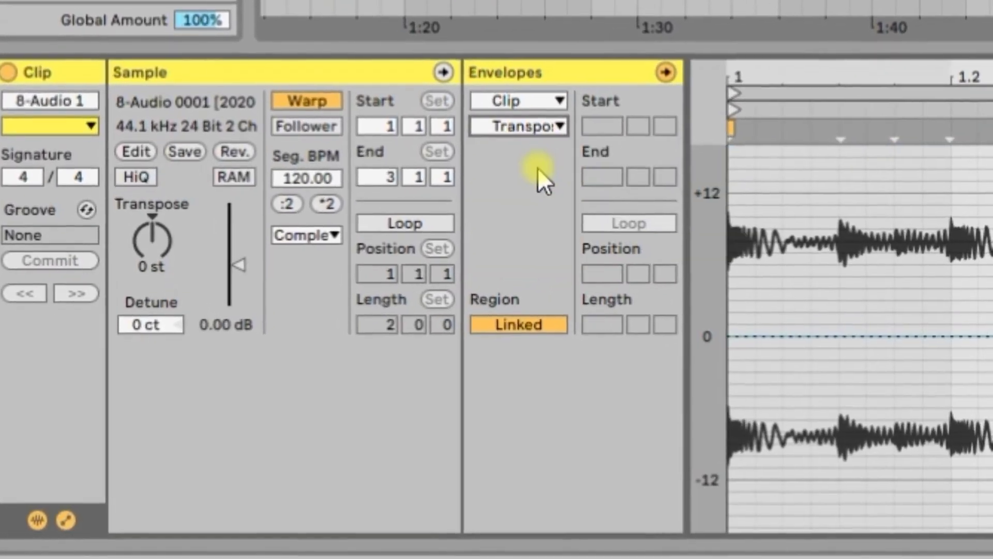
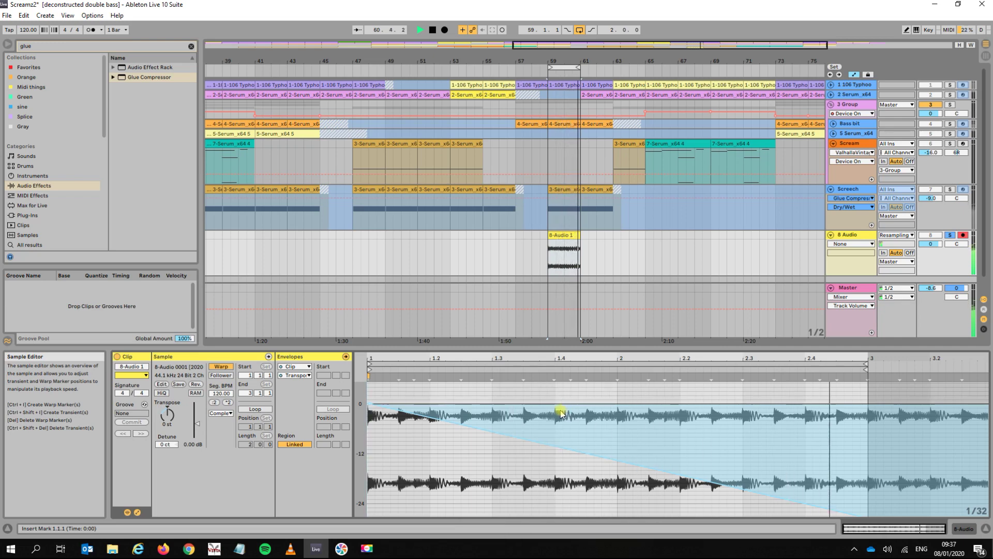
Step: Stop playback and reshape the Transposition envelope to hold at 0 until 2.3, with a steep fall to the clip's end
{"action": "key", "text": "space"}
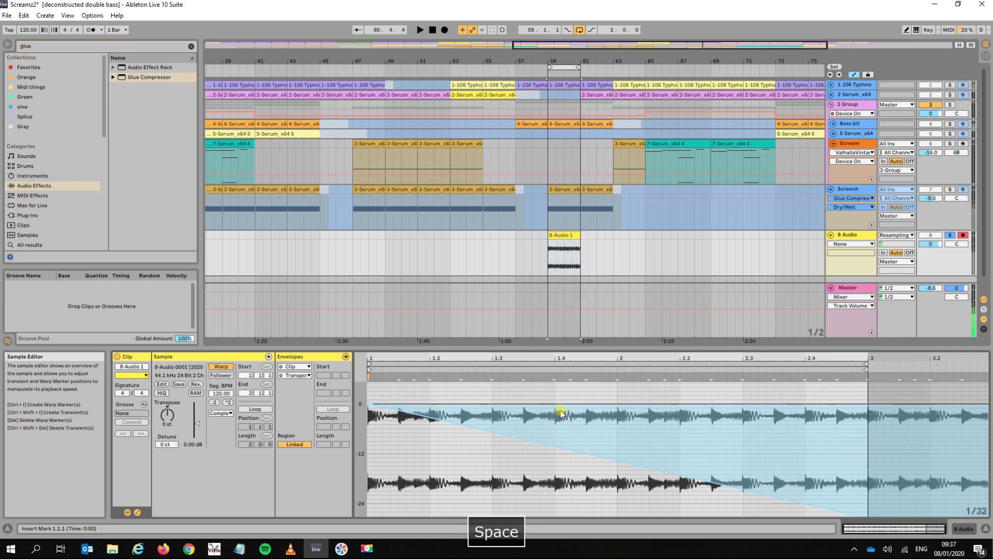
{"action": "left_click", "coordinate": [744, 490]}
{"action": "mouse_move", "coordinate": [741, 489]}
{"action": "left_mouse_down"}
{"action": "mouse_move", "coordinate": [744, 416]}
{"action": "mouse_move", "coordinate": [743, 491]}
{"action": "left_mouse_up"}
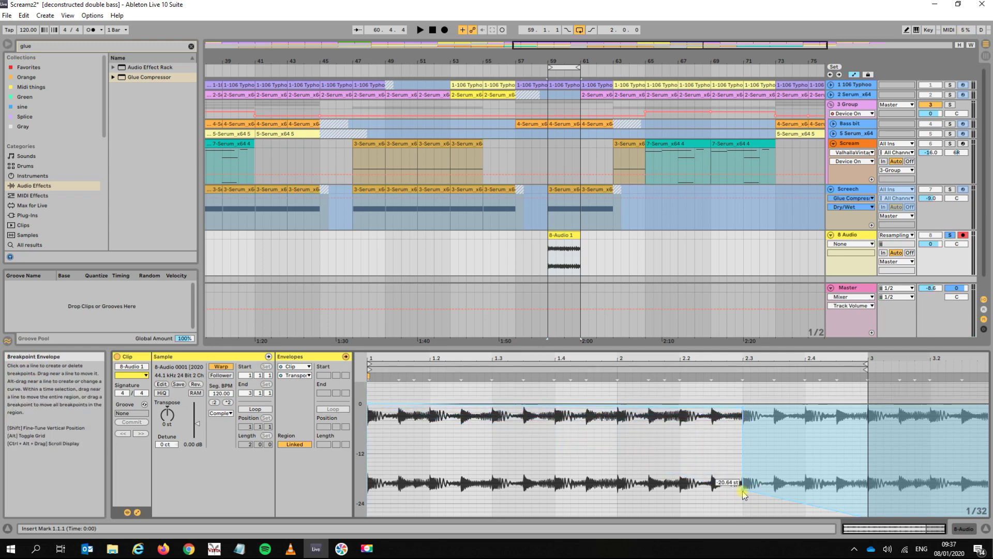
{"action": "left_click", "coordinate": [743, 492]}
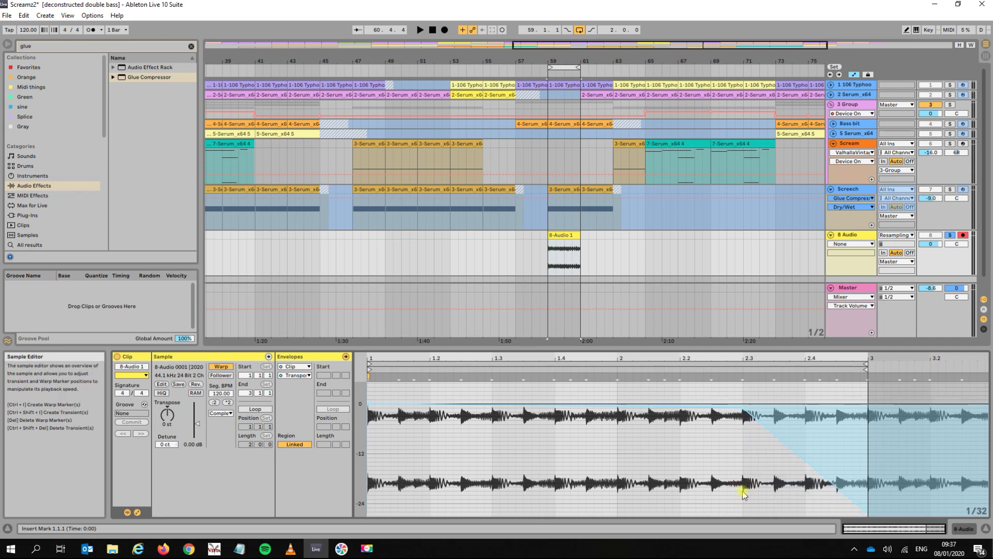
Step: Audition the clip, add a 0 st Transposition breakpoint about midway between 2.3 and 2.4 to delay the fall, and play it back again
{"action": "key", "text": "space"}
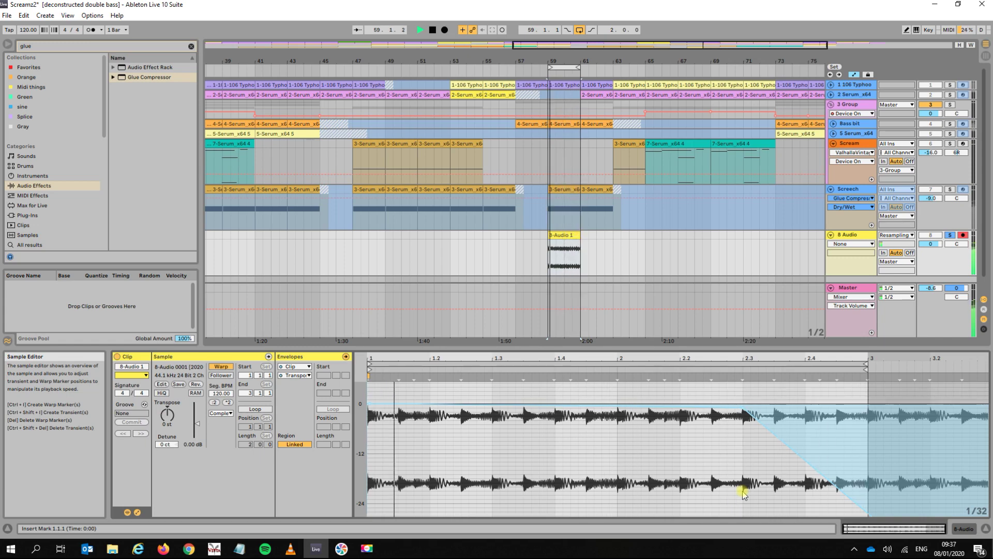
{"action": "key", "text": "space"}
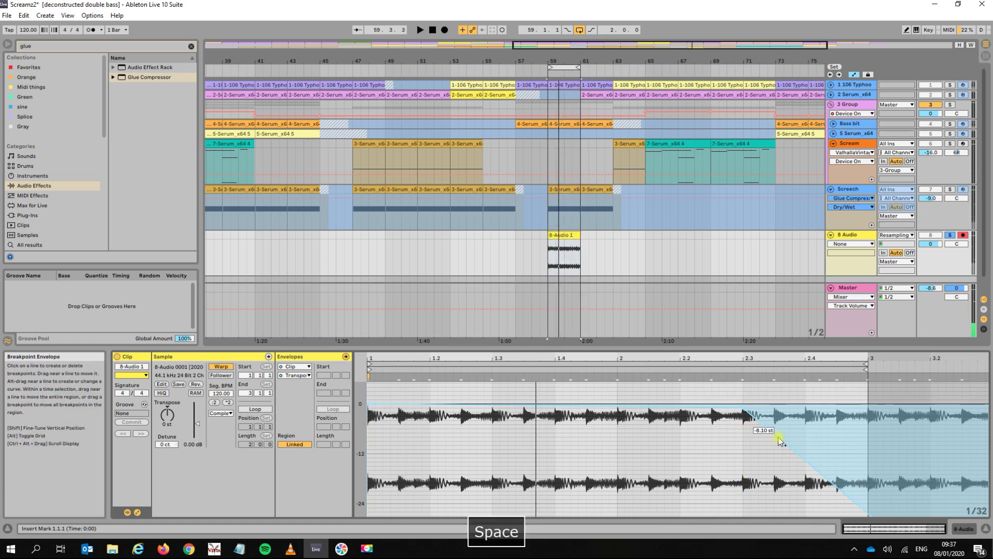
{"action": "left_click_drag", "start_coordinate": [784, 450], "coordinate": [781, 400]}
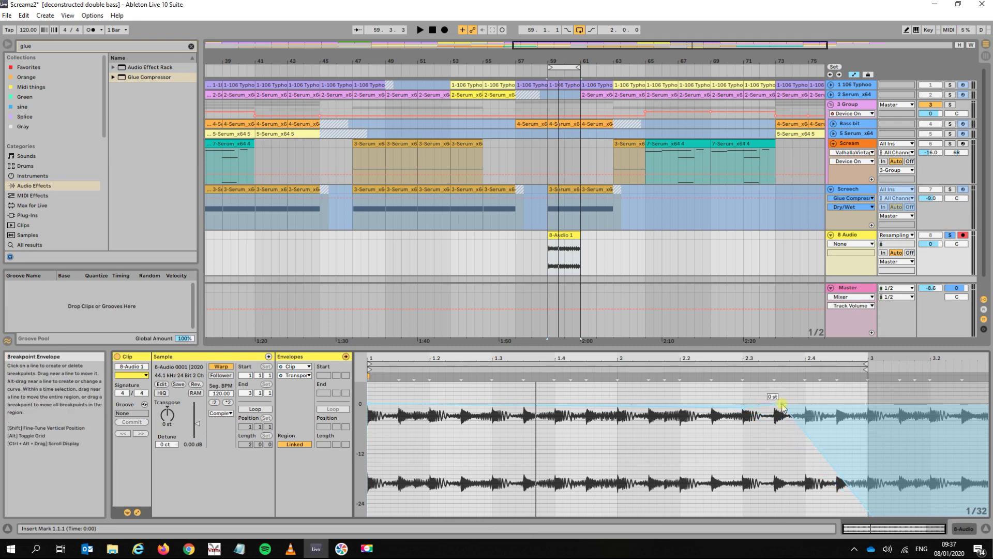
{"action": "key", "text": "space"}
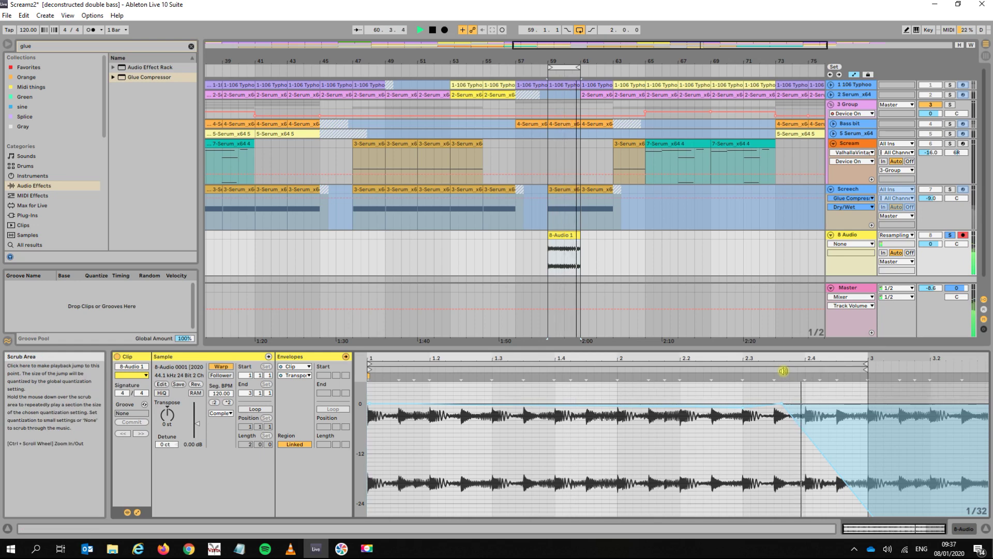
{"action": "key", "text": "space"}
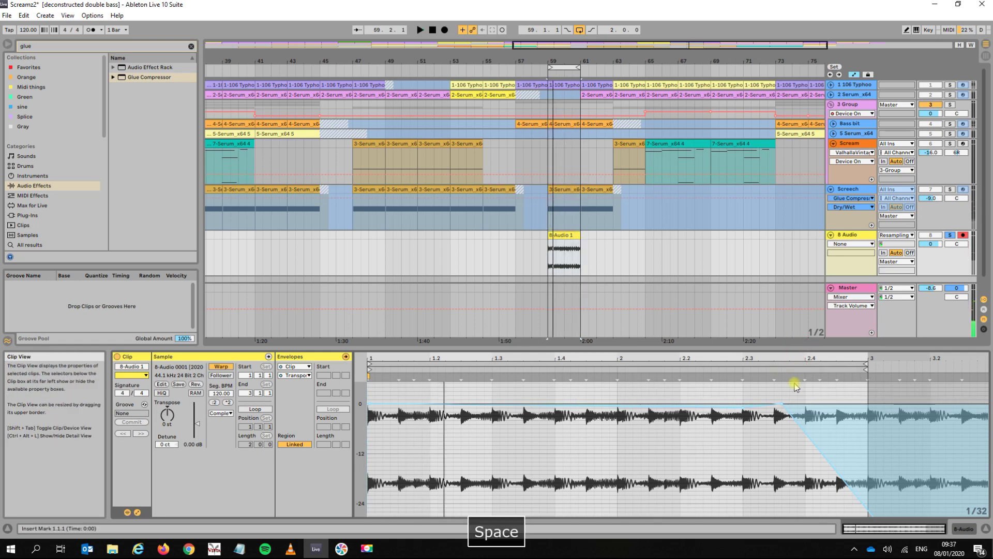
Step: Add an upward peak above 0 st to the Transposition envelope just after 2.3.4, with a sharp drop behind it, and play back the result
{"action": "left_click_drag", "start_coordinate": [786, 362], "coordinate": [739, 407]}
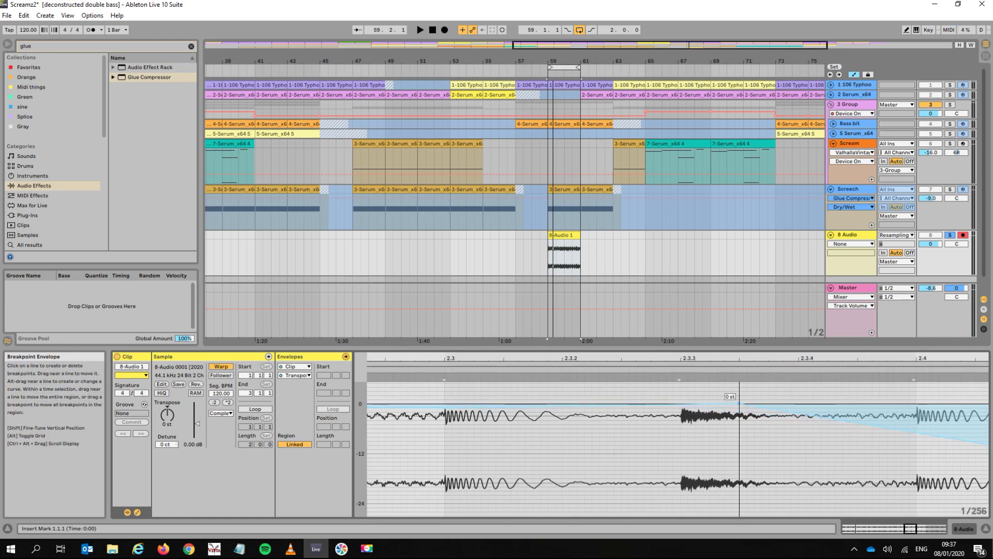
{"action": "left_click", "coordinate": [844, 420]}
{"action": "left_click_drag", "start_coordinate": [844, 420], "coordinate": [846, 385]}
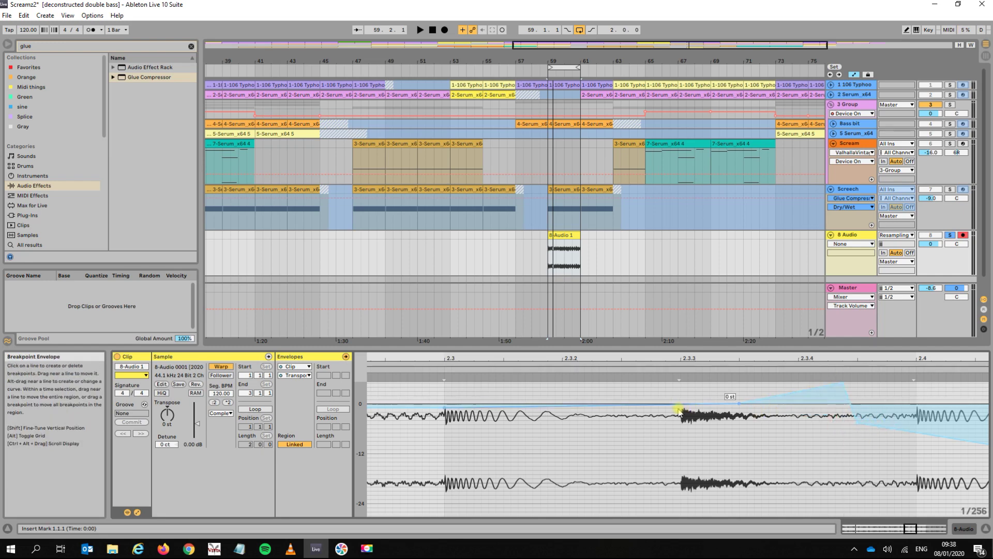
{"action": "key", "text": "space"}
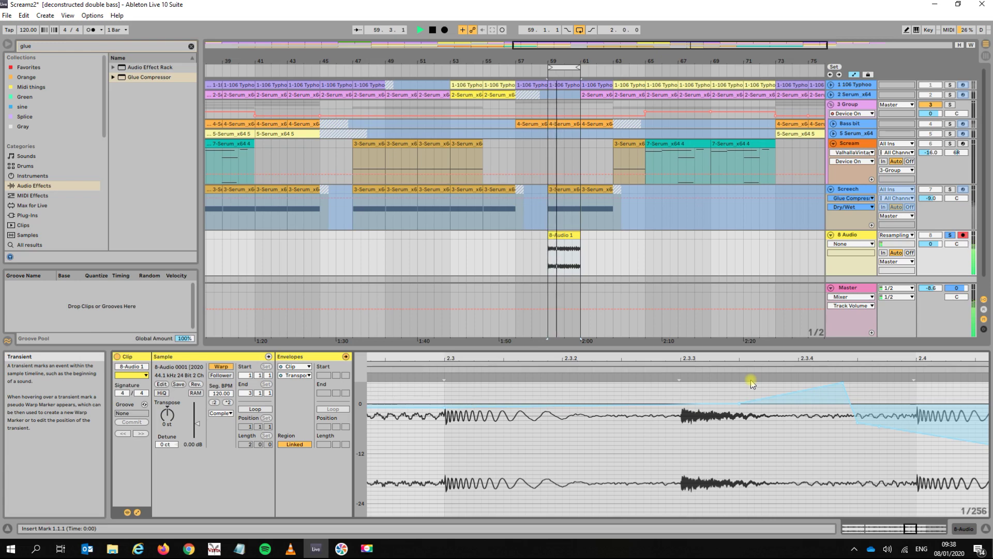
{"action": "key", "text": "space"}
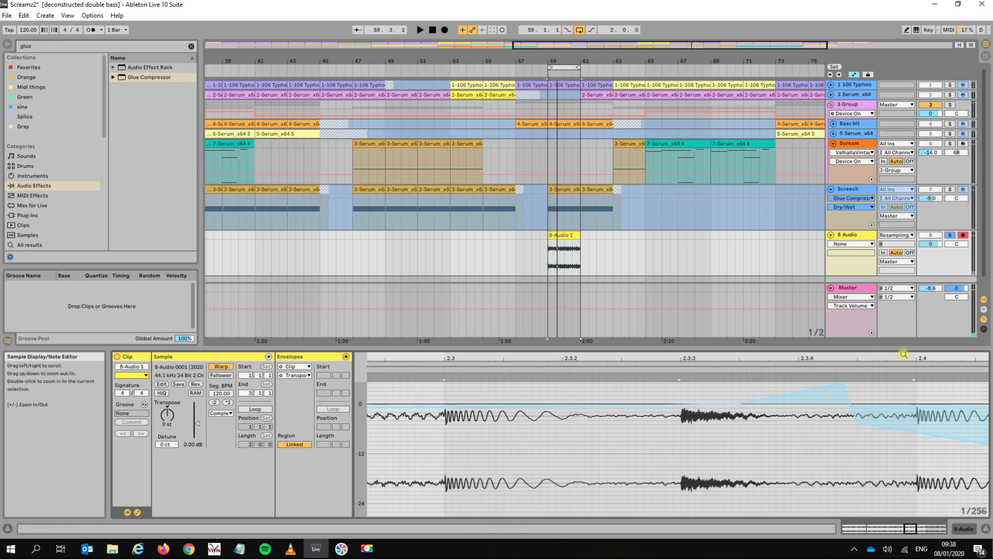